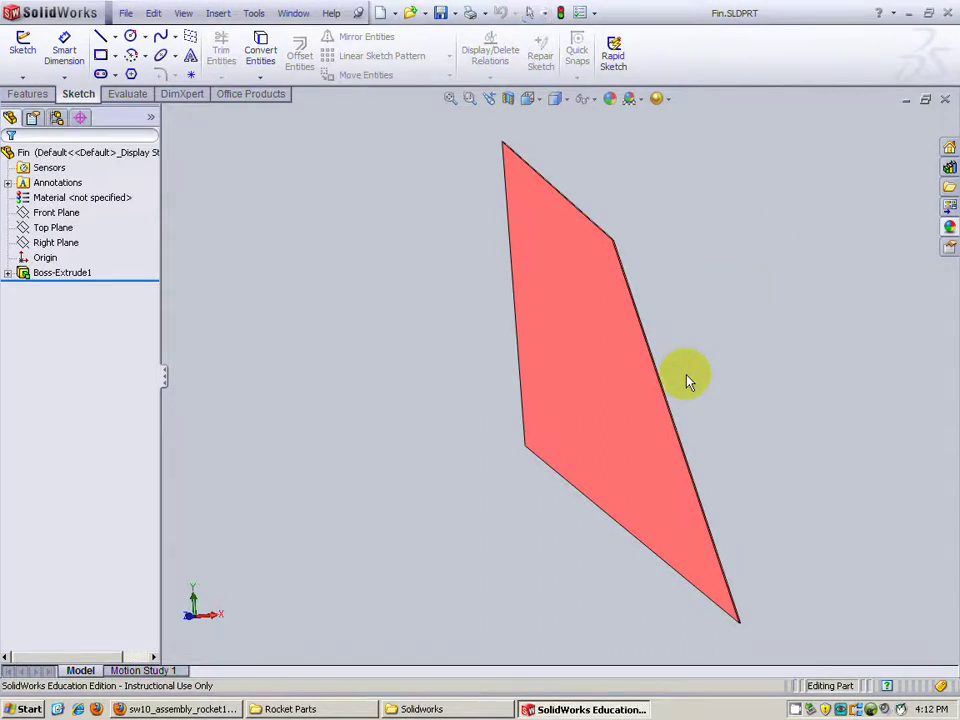
Step: Create a new blank part document
middle_drag(630, 336, 648, 370)
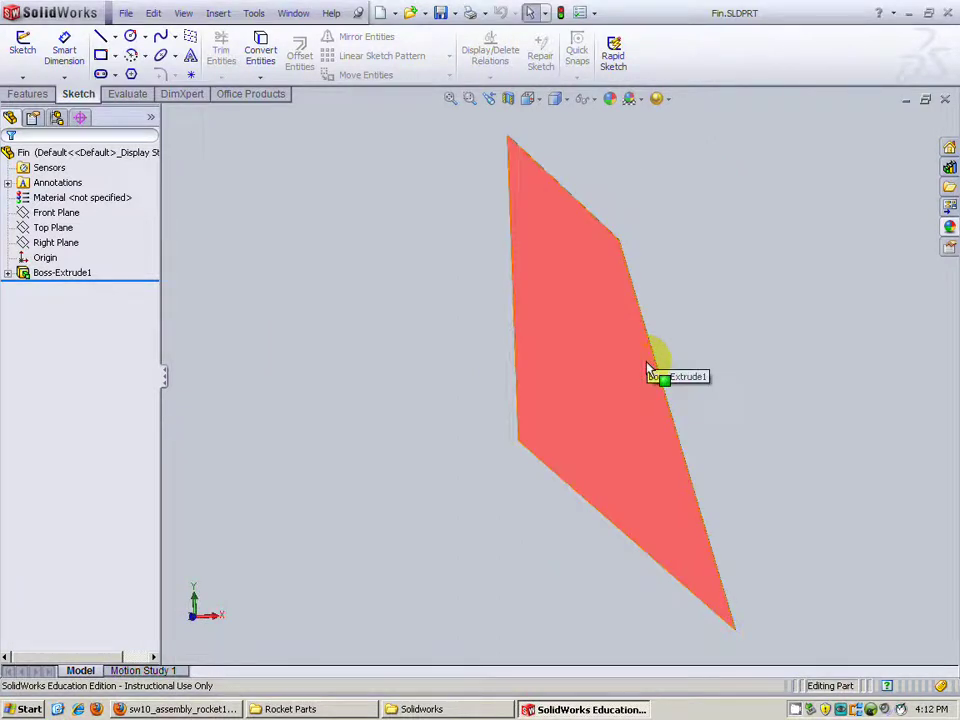
click(395, 13)
click(400, 31)
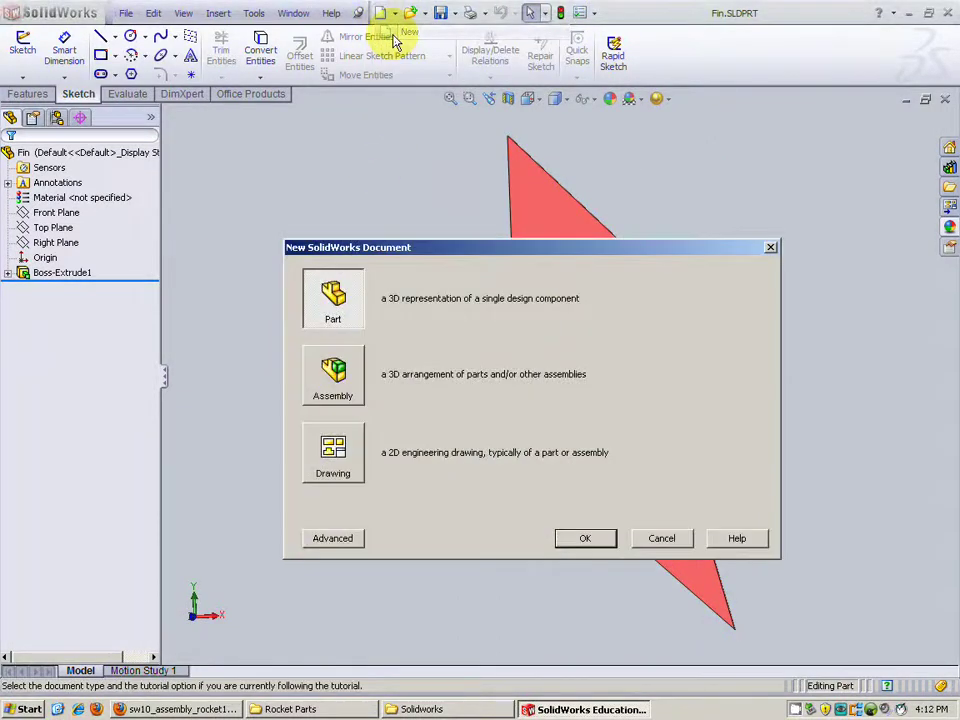
double_click(340, 300)
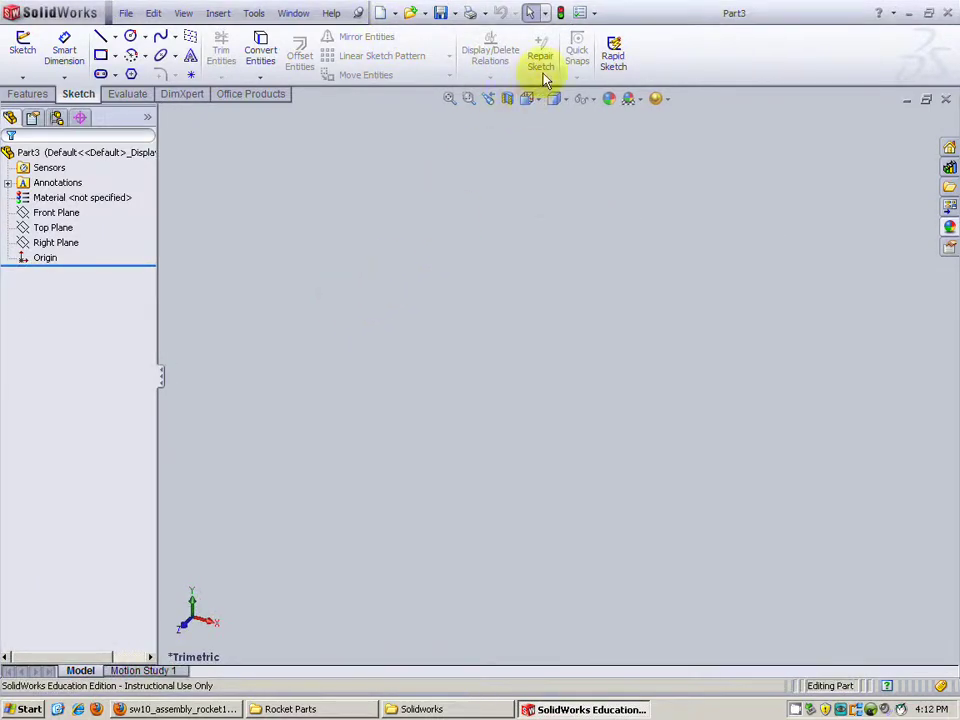
Step: Set the part's document units to IPS with .1234 length precision
click(594, 13)
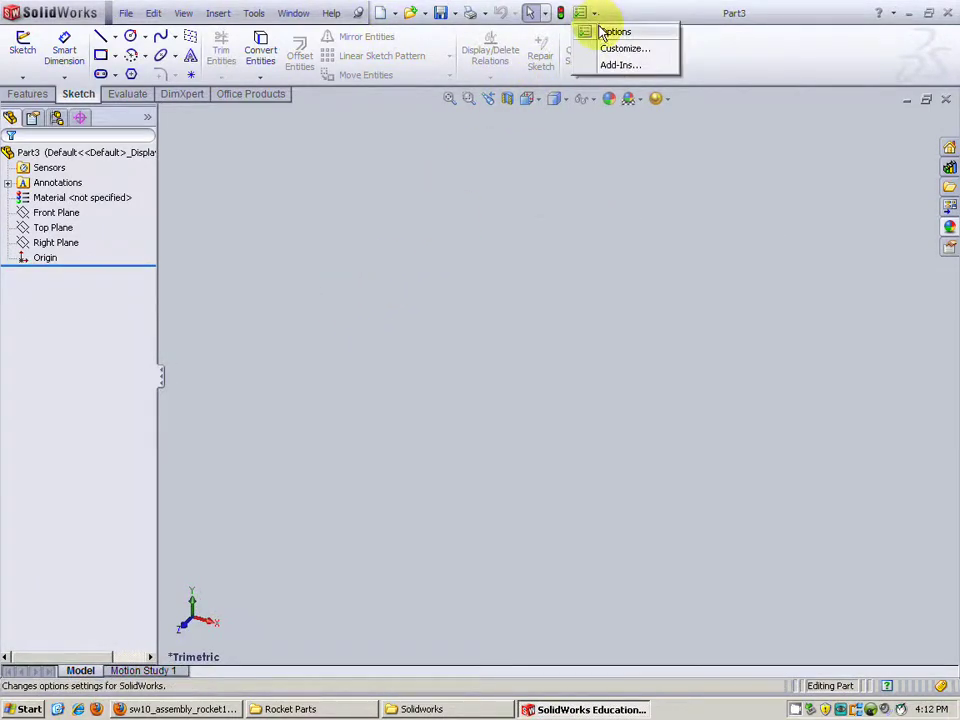
click(612, 32)
click(199, 40)
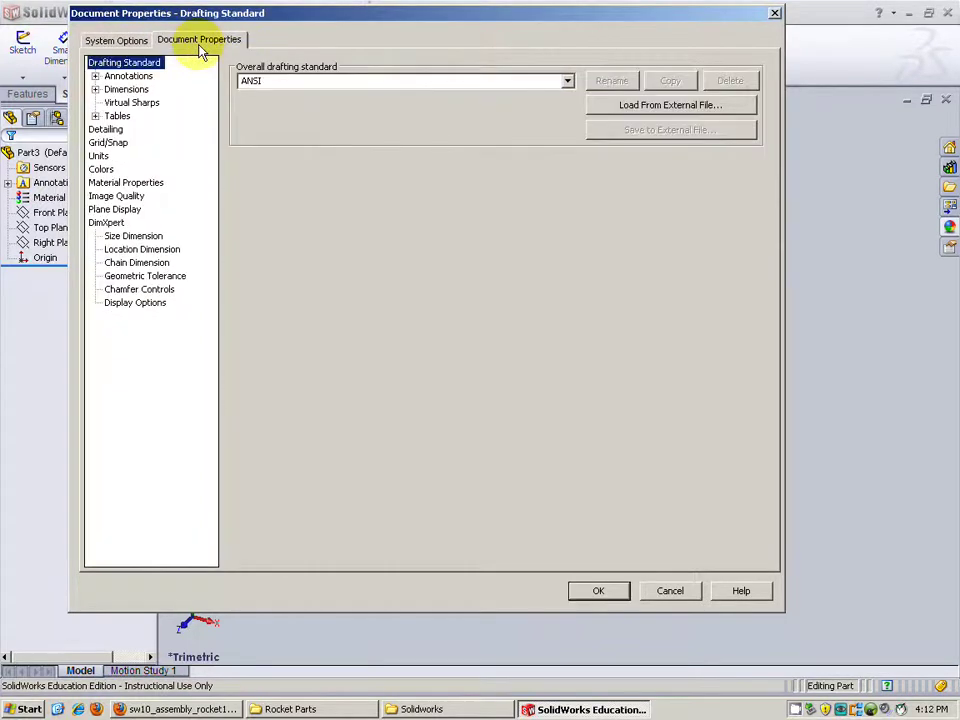
click(99, 156)
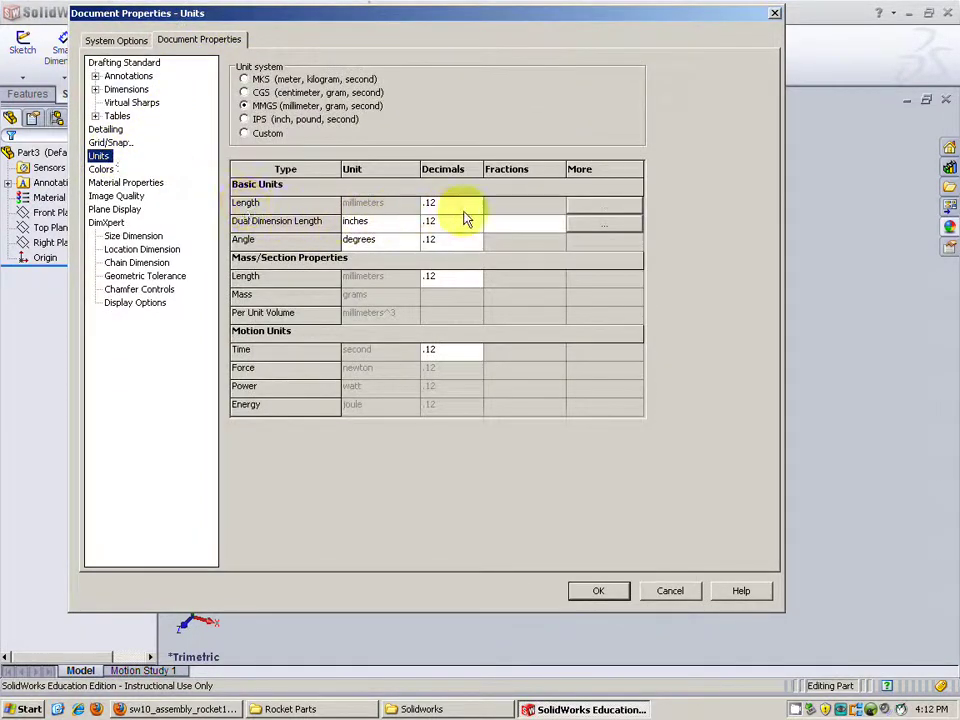
click(245, 119)
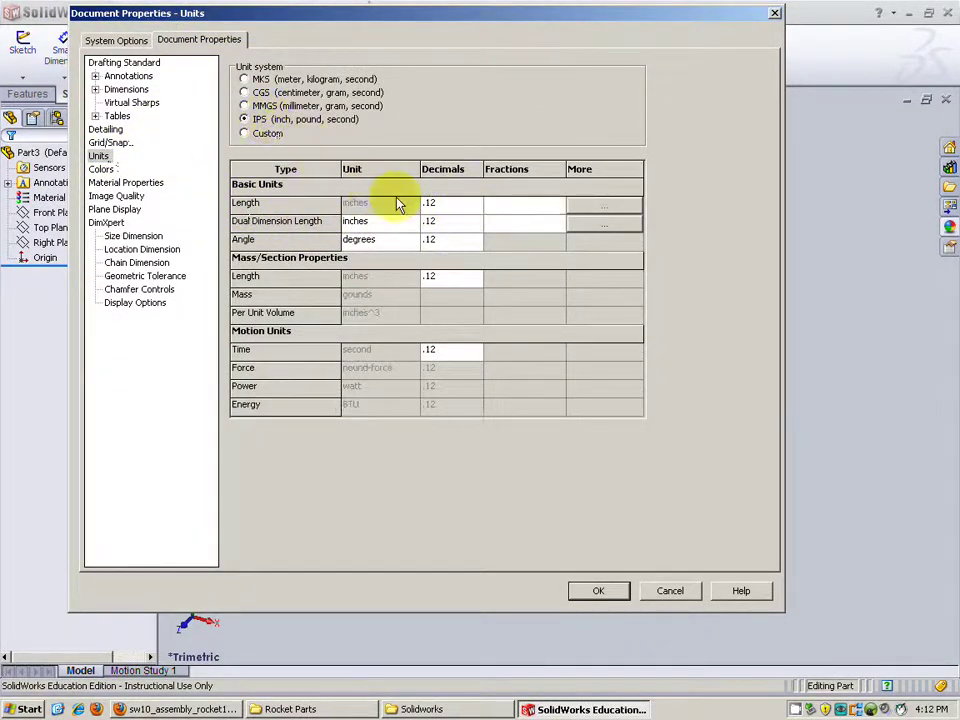
click(470, 204)
click(440, 242)
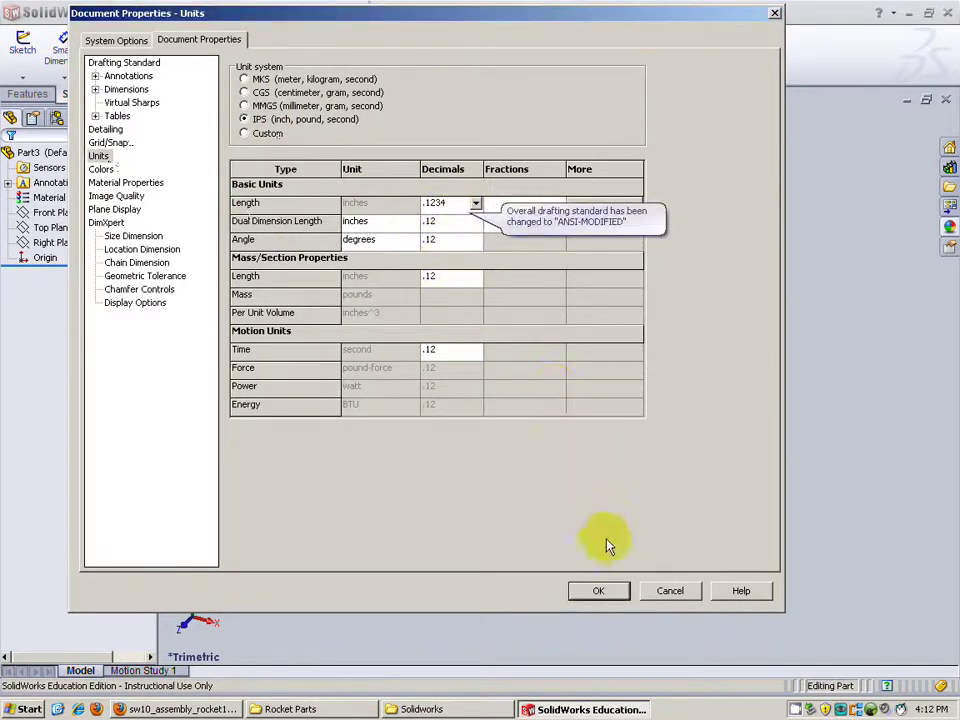
Step: Apply the unit settings and save the part as Fin3.SLDPRT in Rocket Parts
click(598, 591)
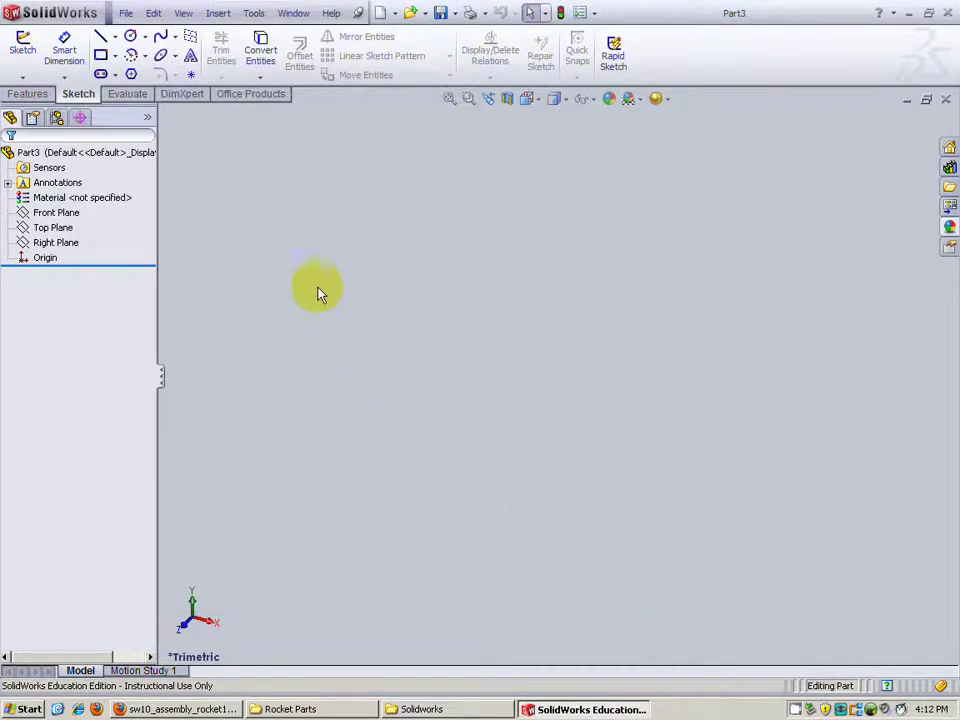
click(440, 12)
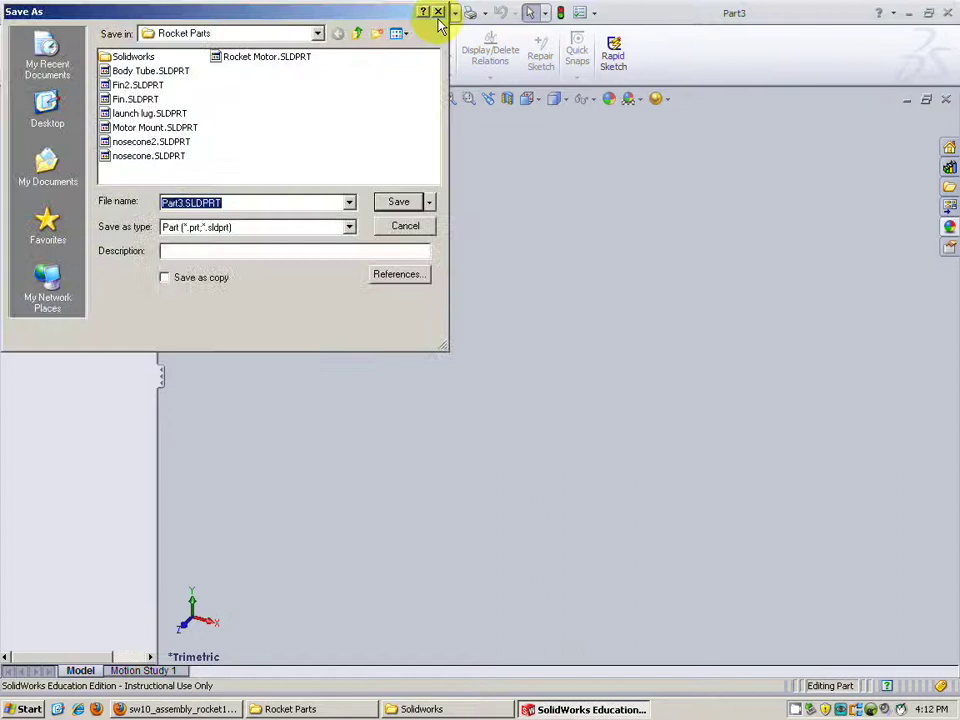
double_click(175, 202)
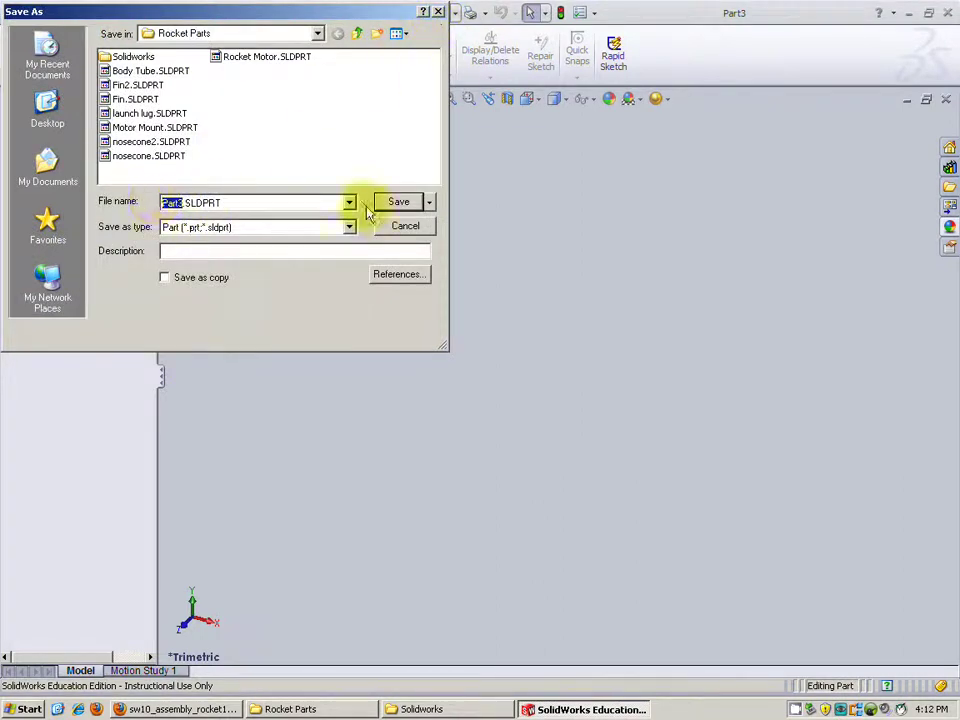
key(BackSpace)
text(Fin3)
click(398, 203)
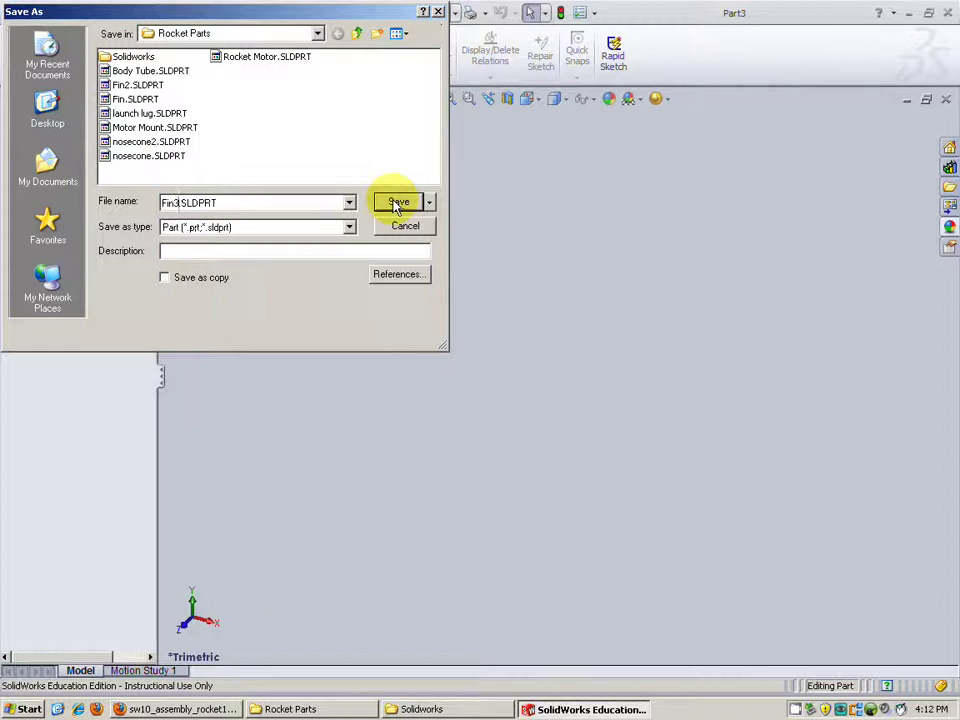
click(398, 204)
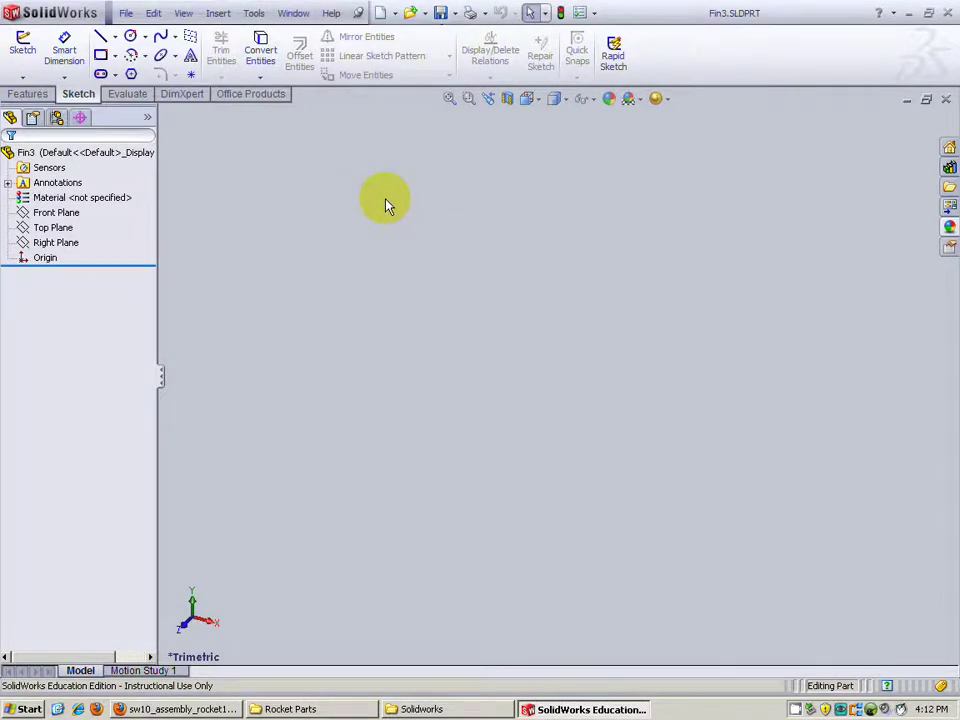
Step: On the Front Plane, draw a closed four-line fin outline starting and ending at the origin
click(28, 48)
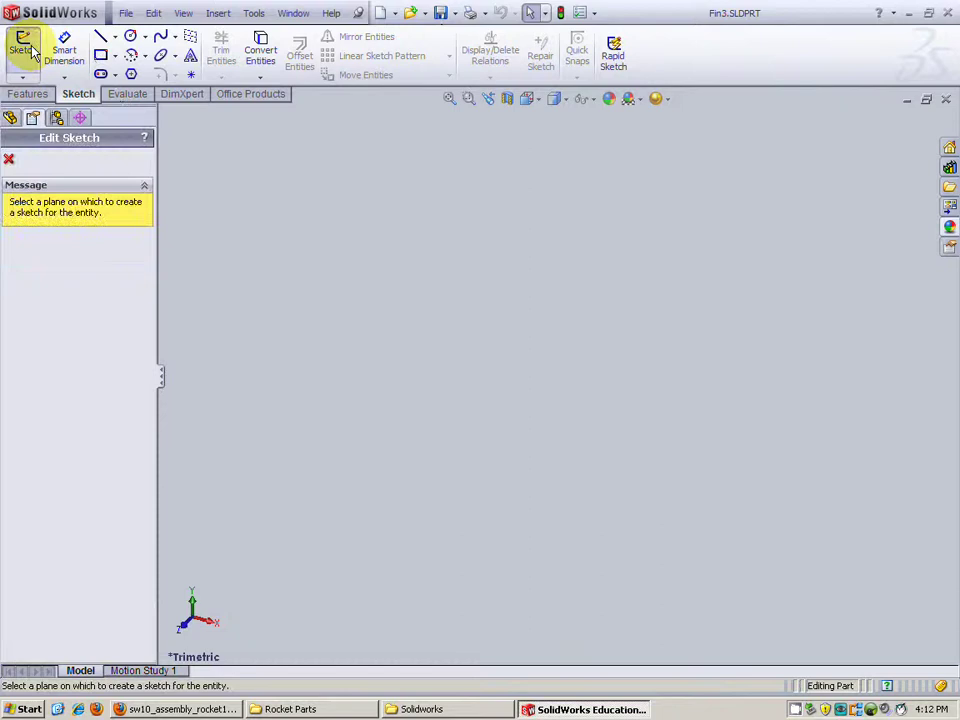
click(366, 226)
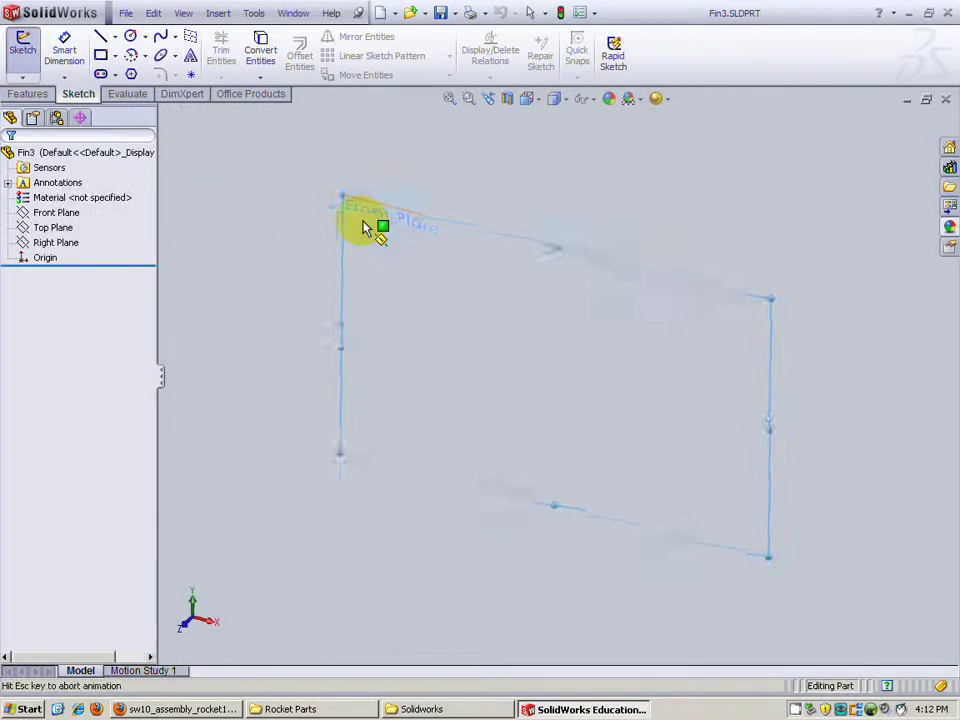
click(100, 45)
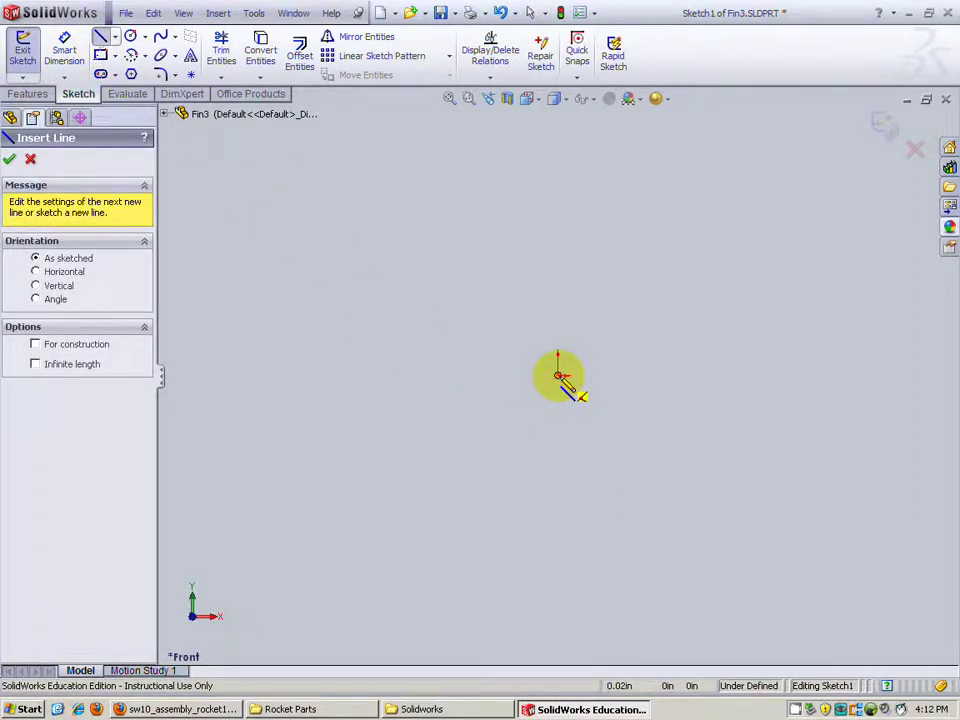
click(558, 376)
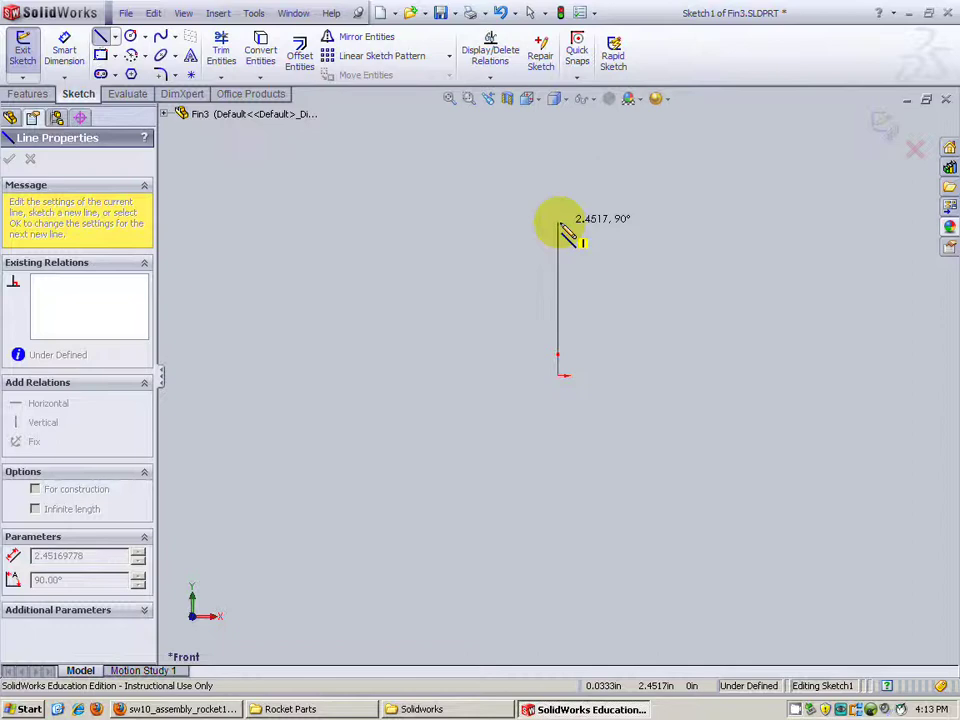
click(558, 222)
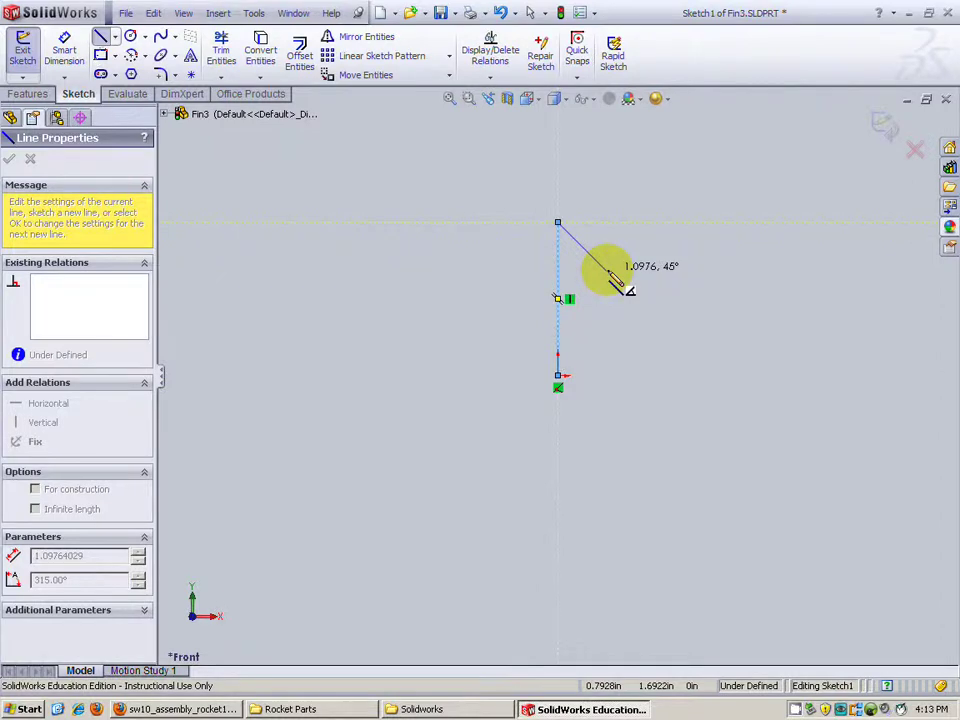
click(606, 271)
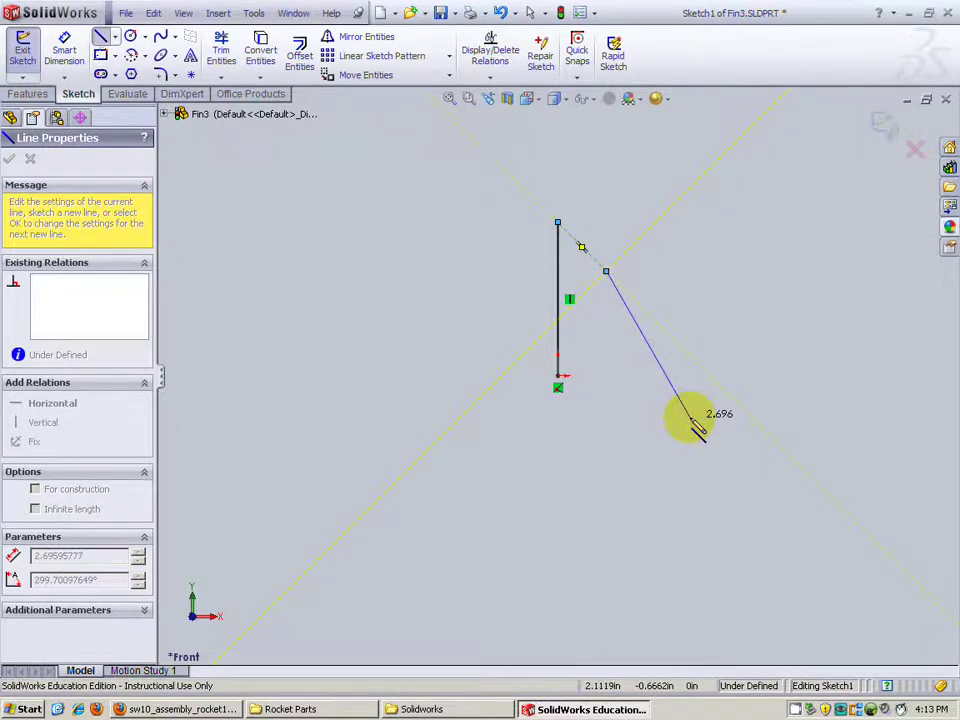
click(690, 416)
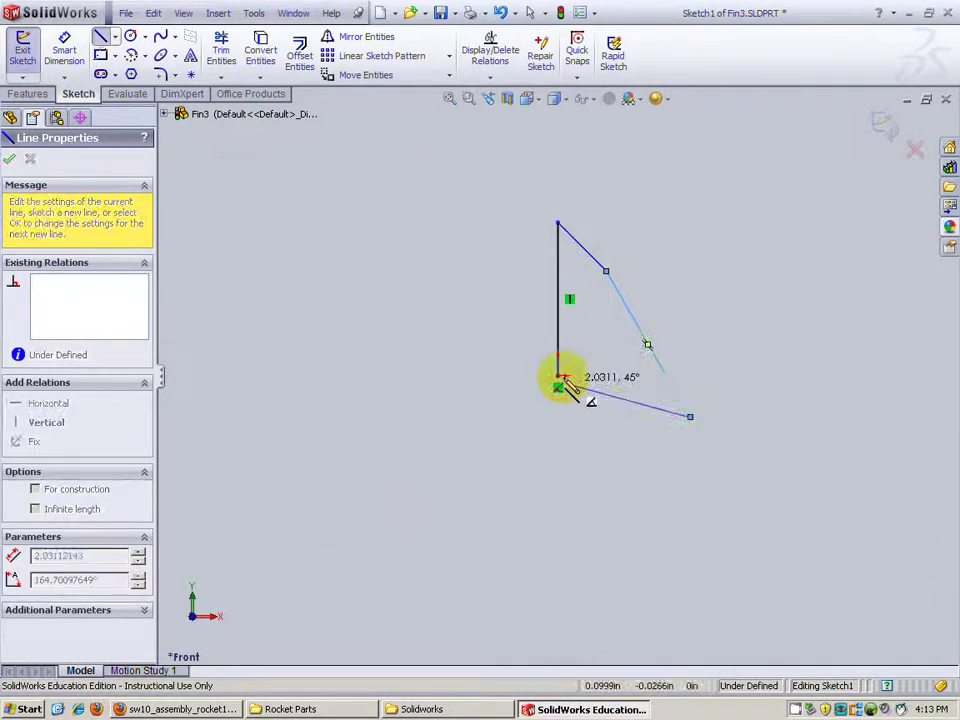
click(560, 378)
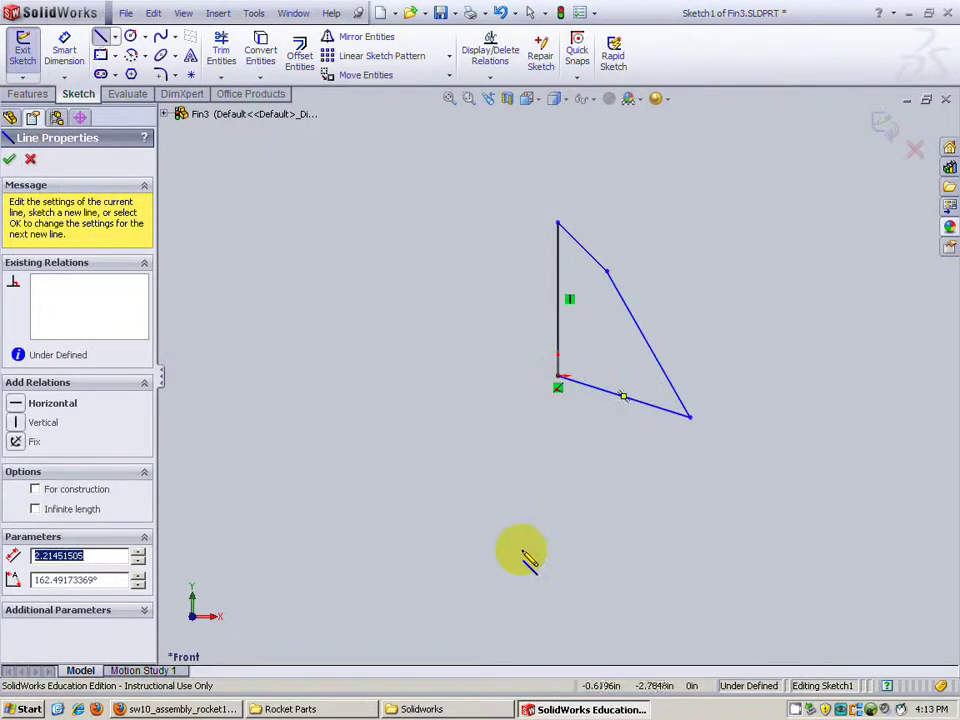
Step: Dimension the vertical edge to 2.25 in and the short slanted edge to 1.125 in
click(62, 55)
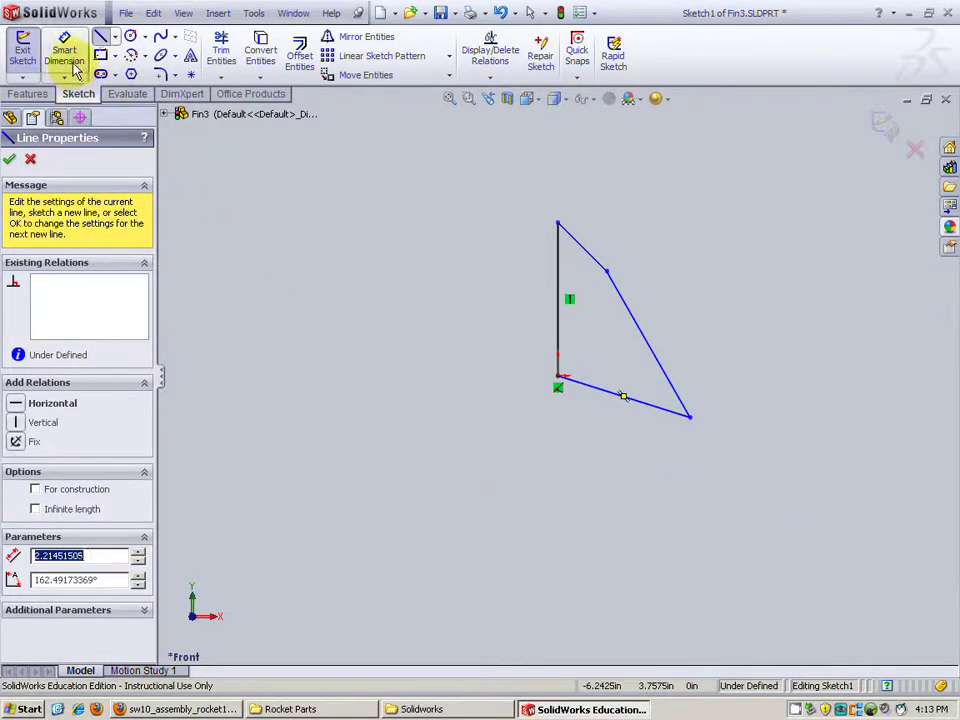
click(560, 312)
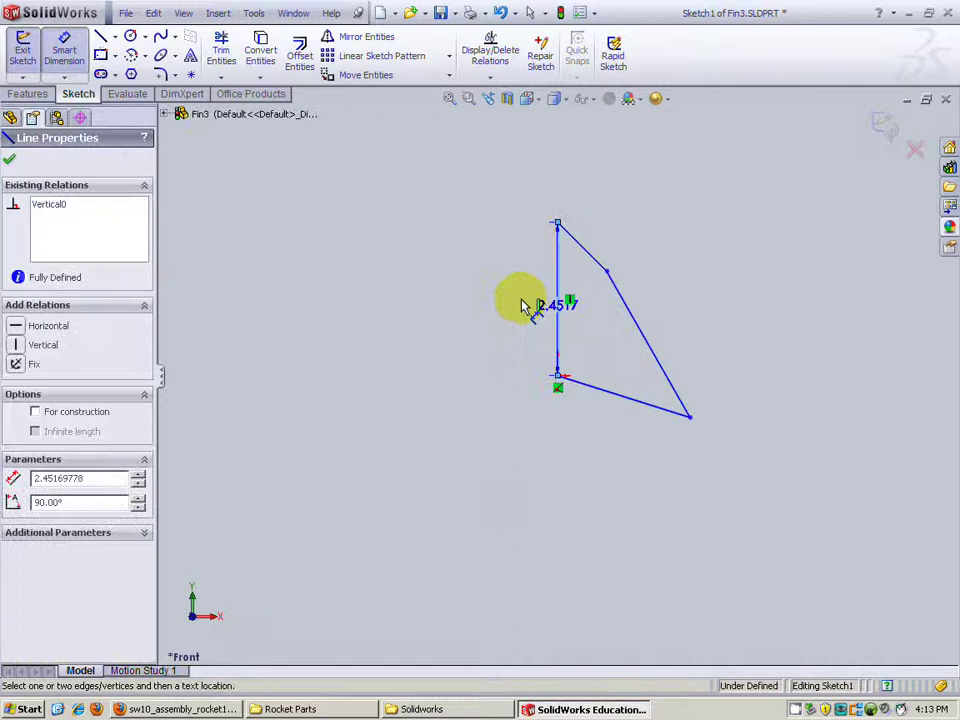
click(497, 299)
text(2)
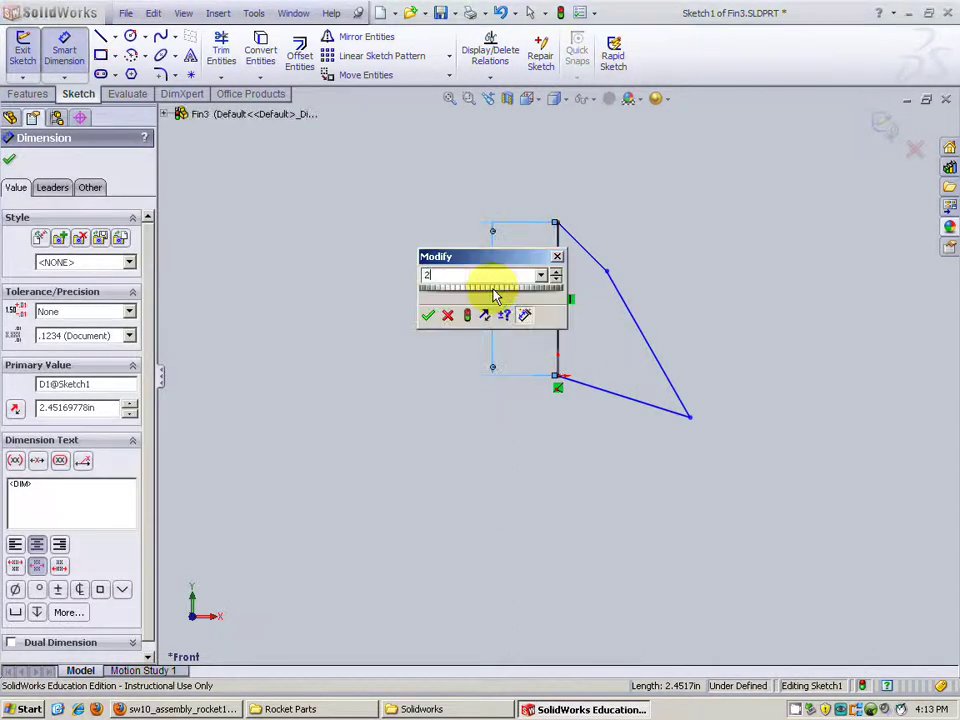
text(.25)
key(Return)
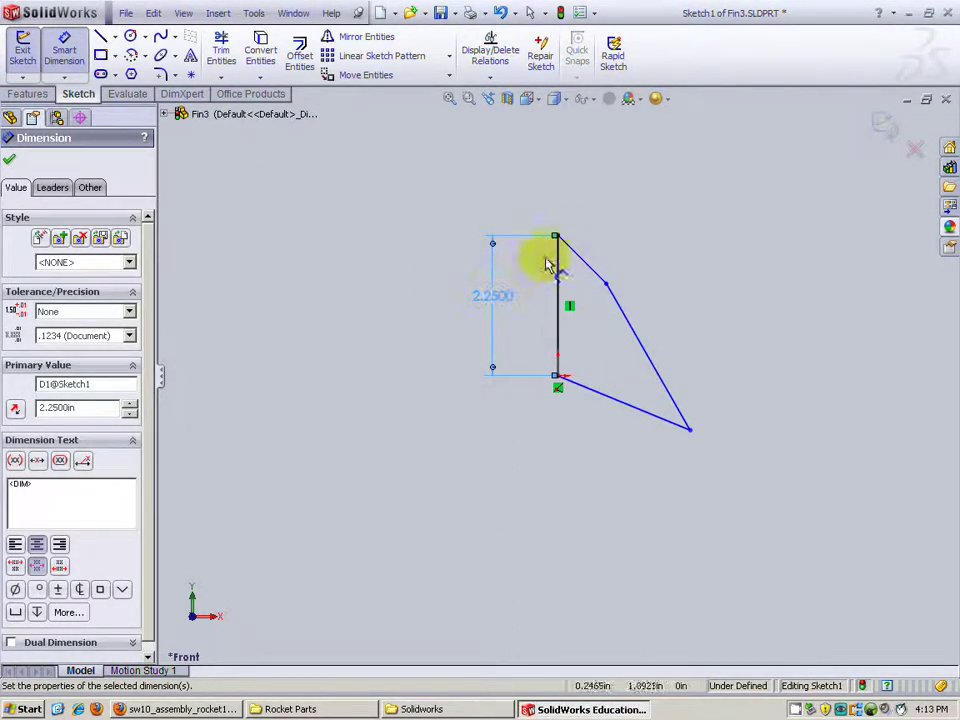
click(578, 256)
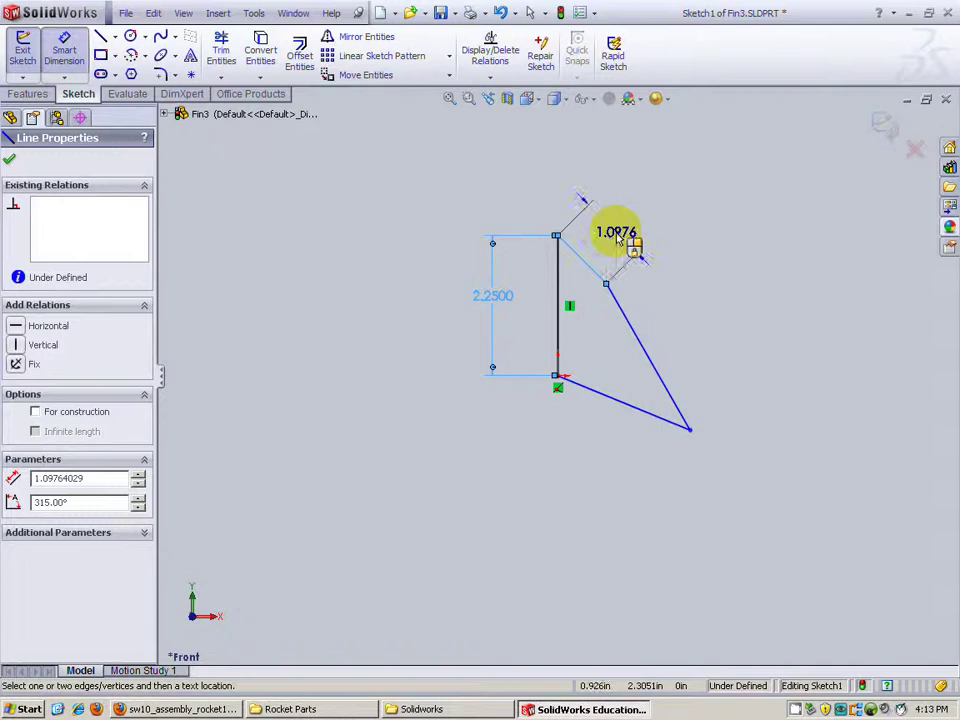
click(617, 238)
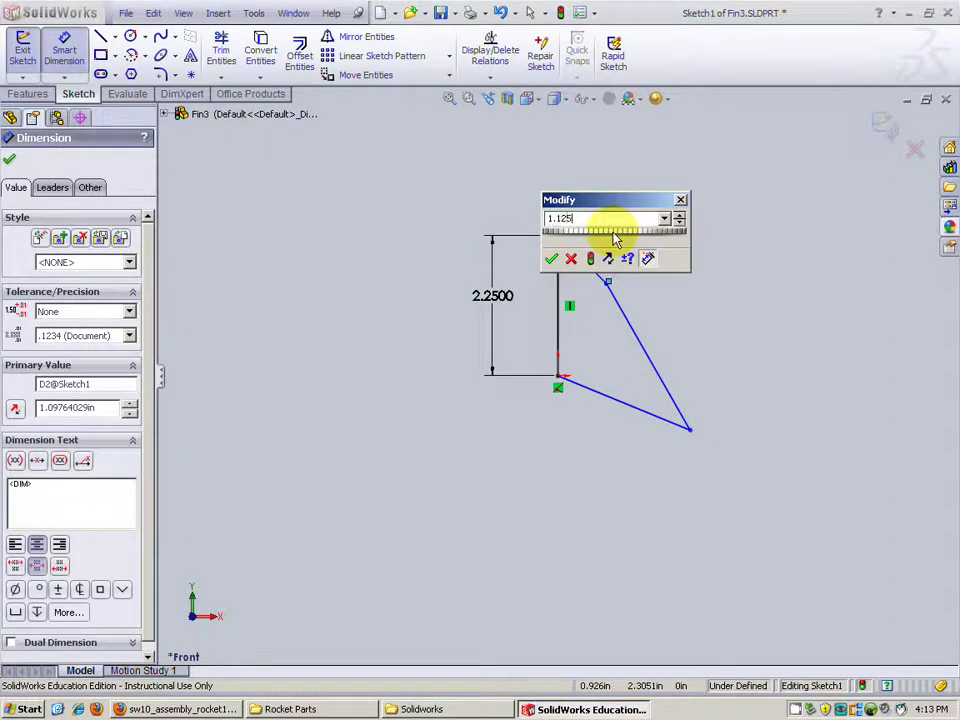
text(1.125)
key(Return)
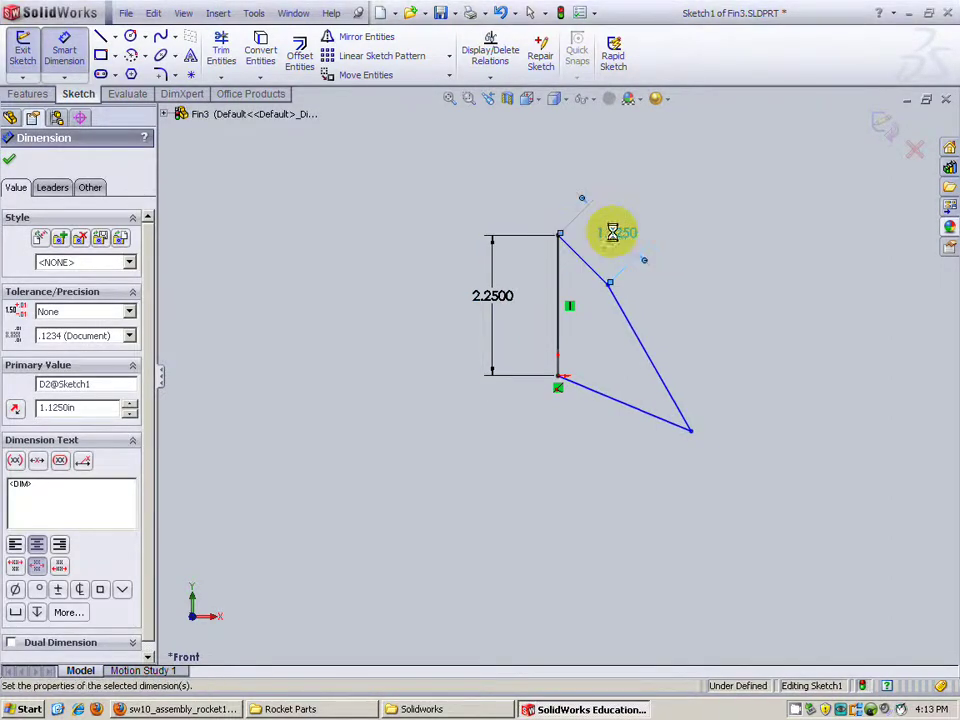
Step: Dimension the long slanted edge to 3 in and the lower edge to 2.125 in
click(643, 336)
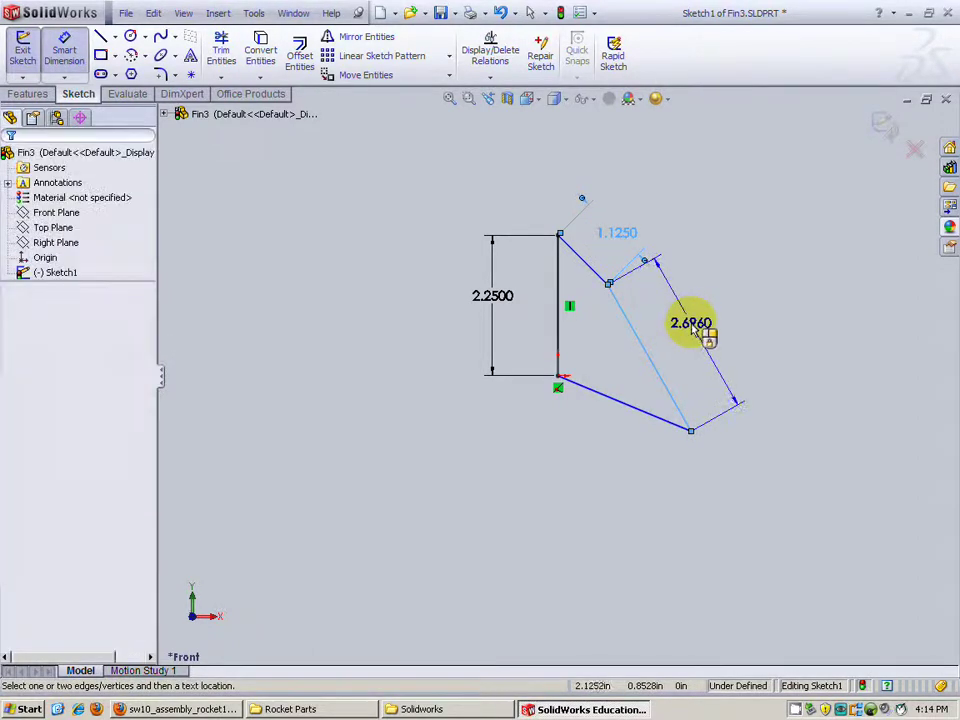
click(700, 330)
text(3)
key(Return)
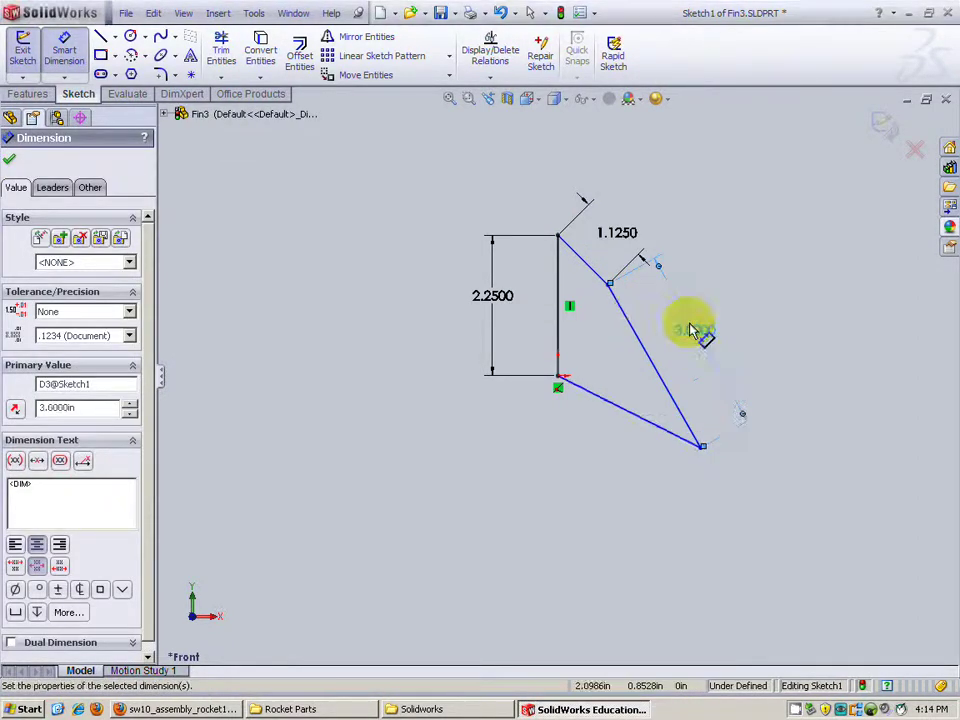
click(617, 408)
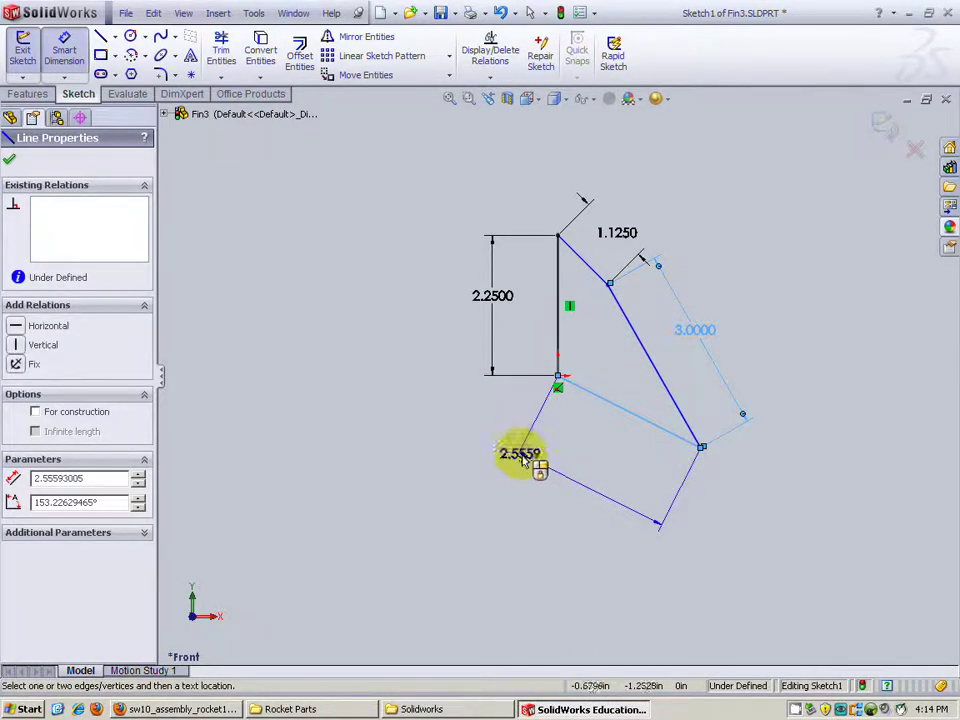
click(549, 470)
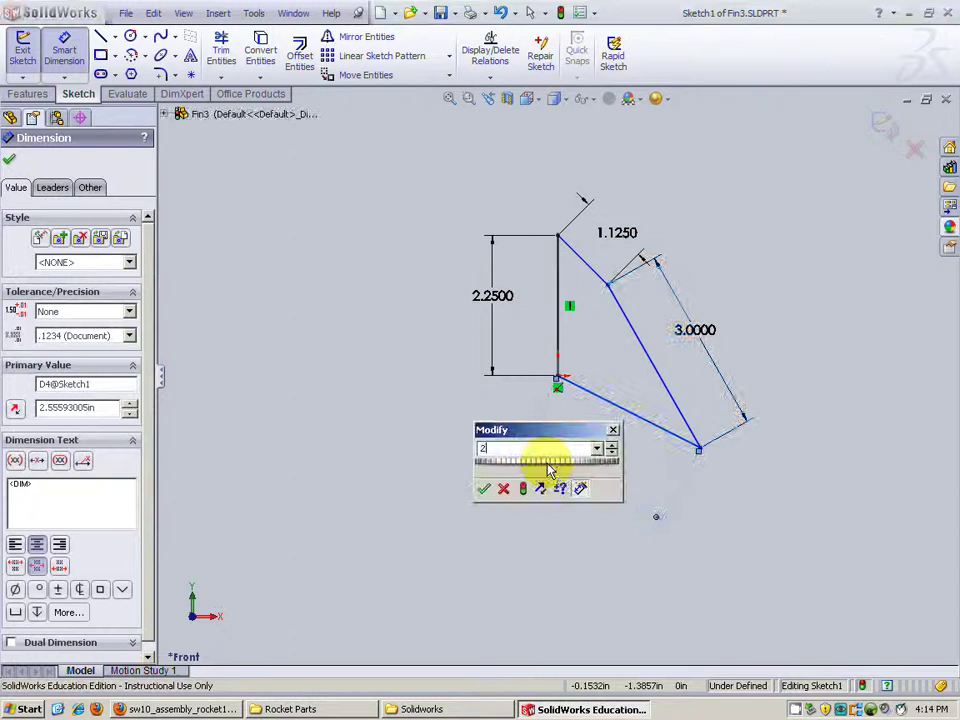
text(2.125)
key(Return)
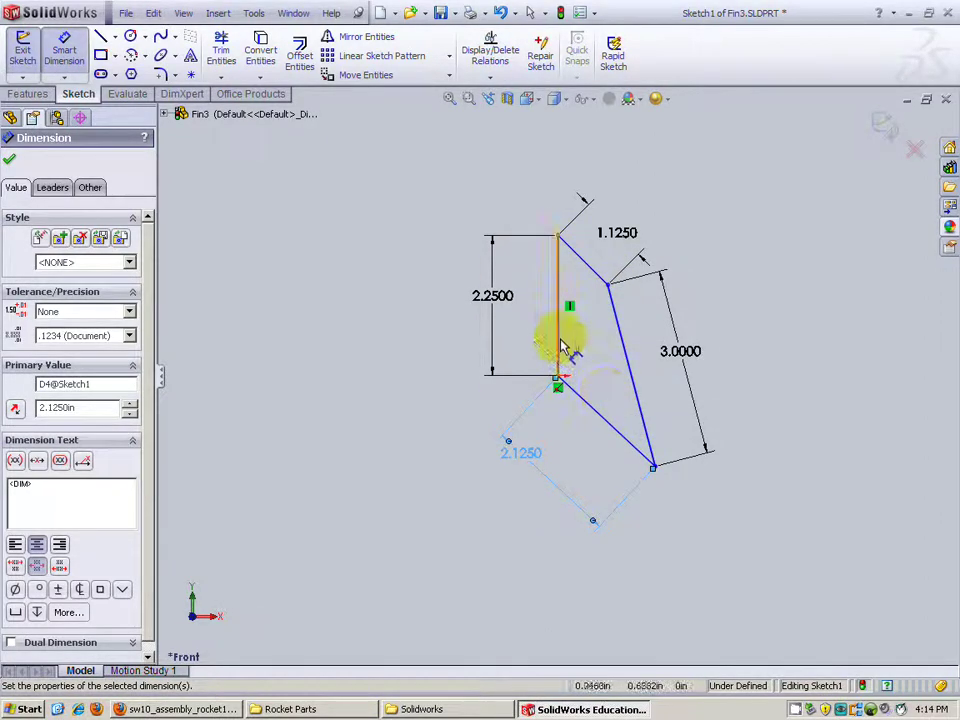
Step: Add a 45° angle dimension between the vertical edge and the short upper edge
click(560, 258)
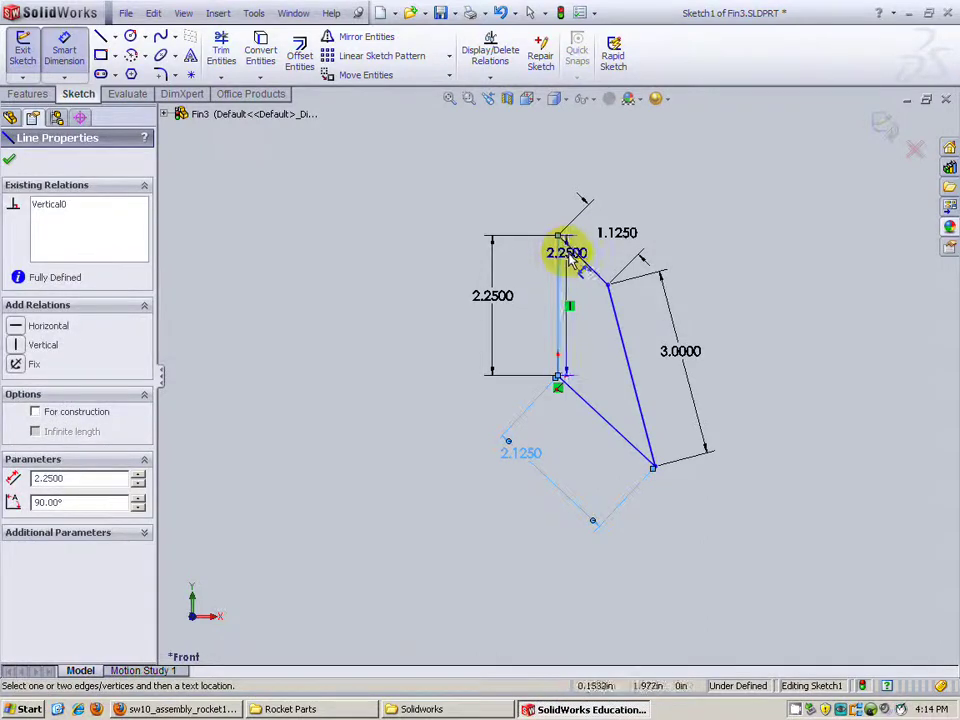
click(580, 258)
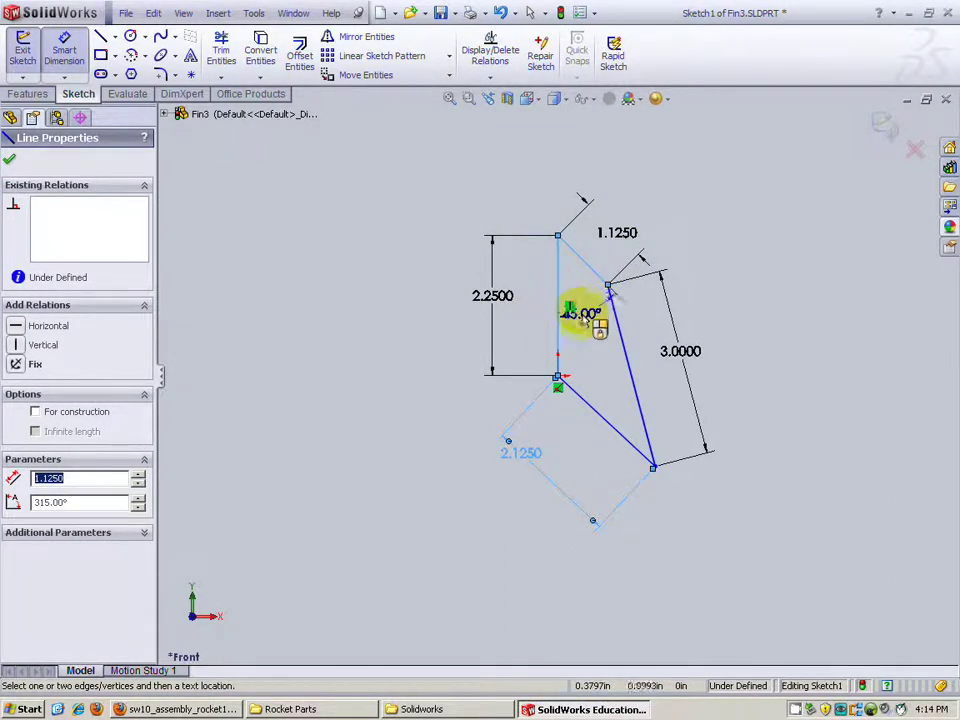
click(601, 360)
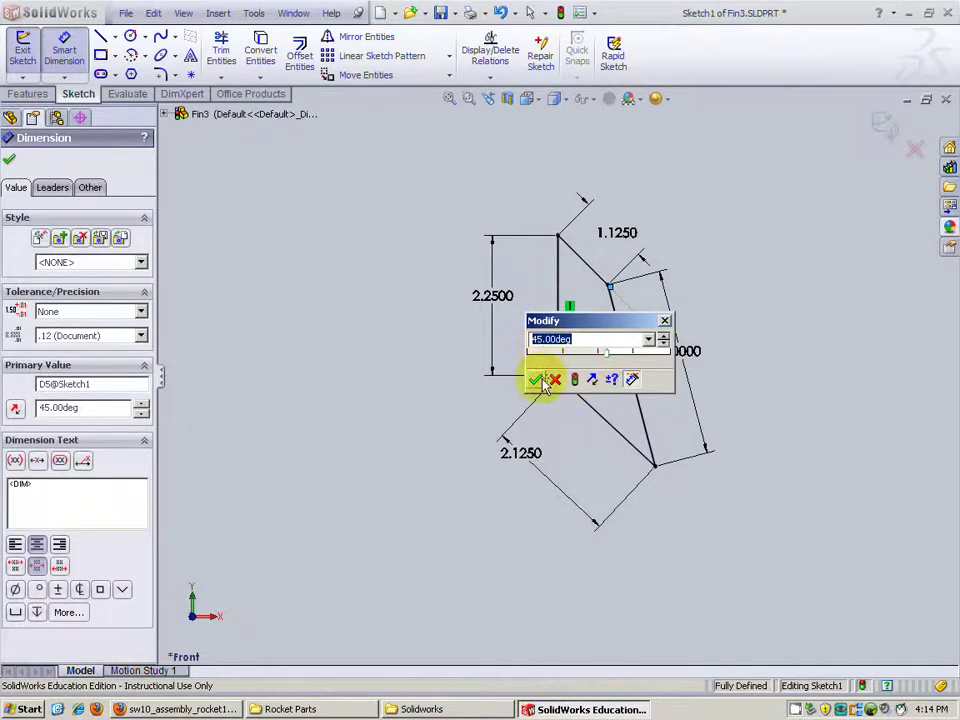
click(537, 380)
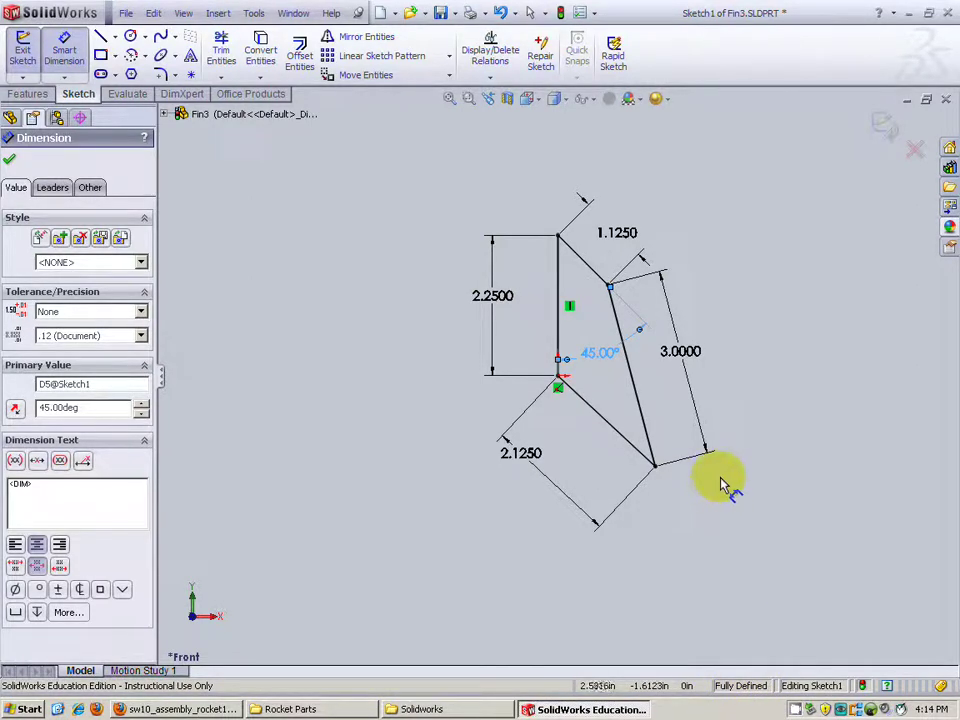
Step: Exit the fin sketch and begin an extrusion, orbiting to inspect the preview
click(25, 50)
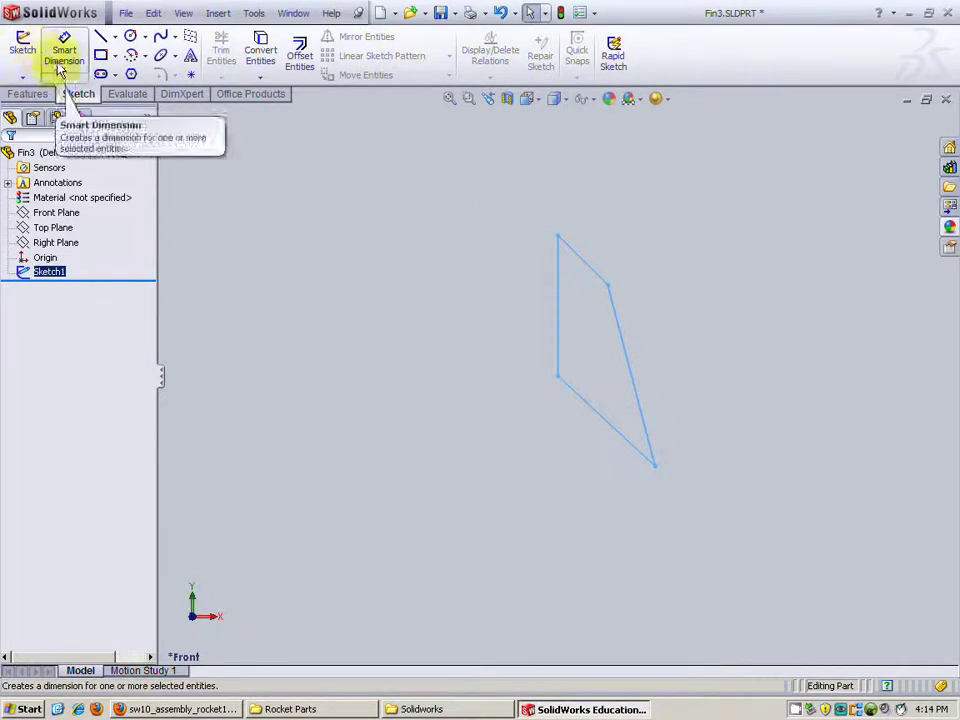
click(30, 95)
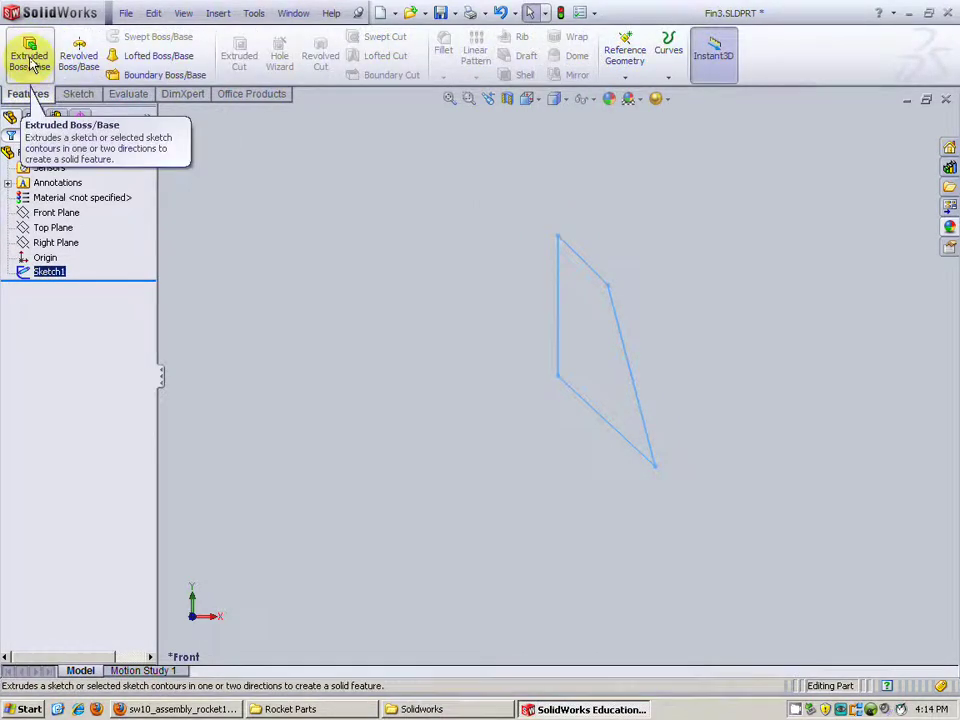
click(30, 60)
click(343, 328)
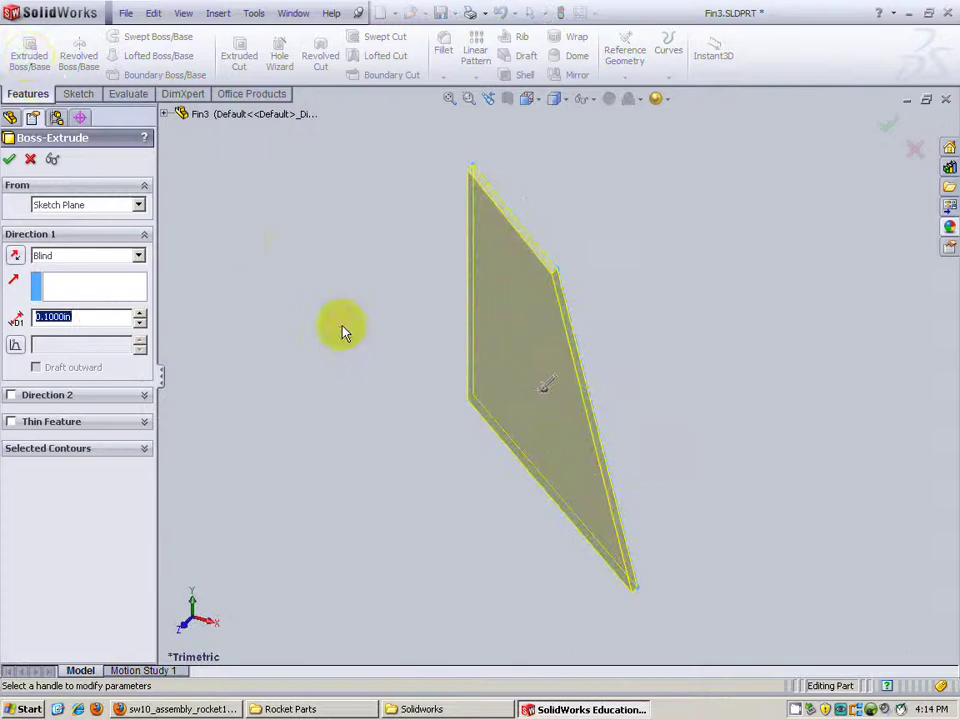
middle_drag(495, 418, 513, 366)
scroll(540, 268, down, 5)
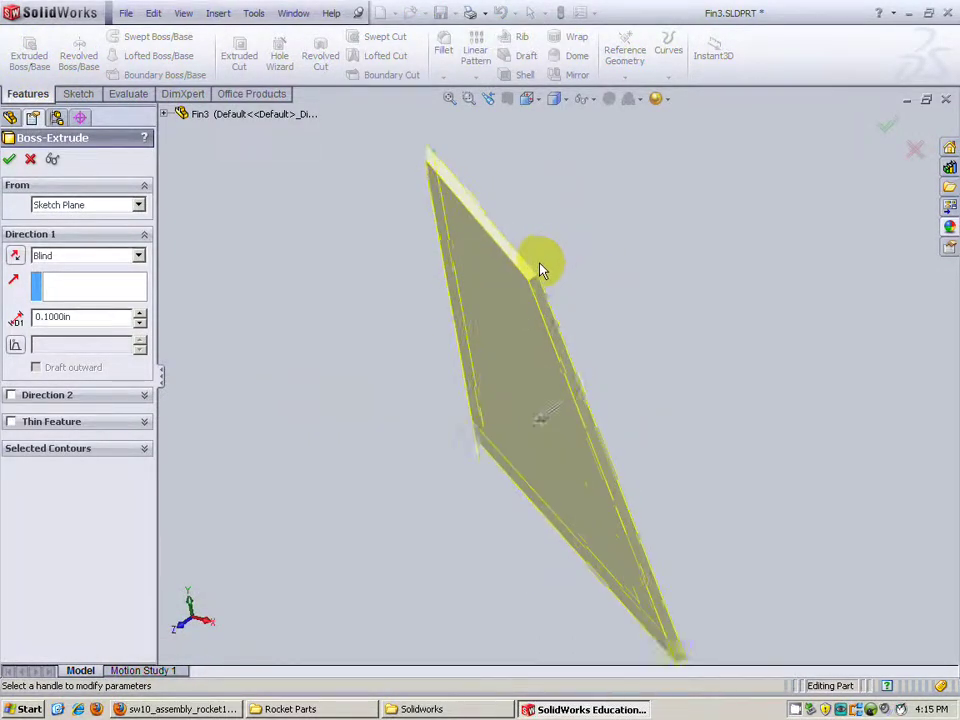
scroll(568, 356, up, 5)
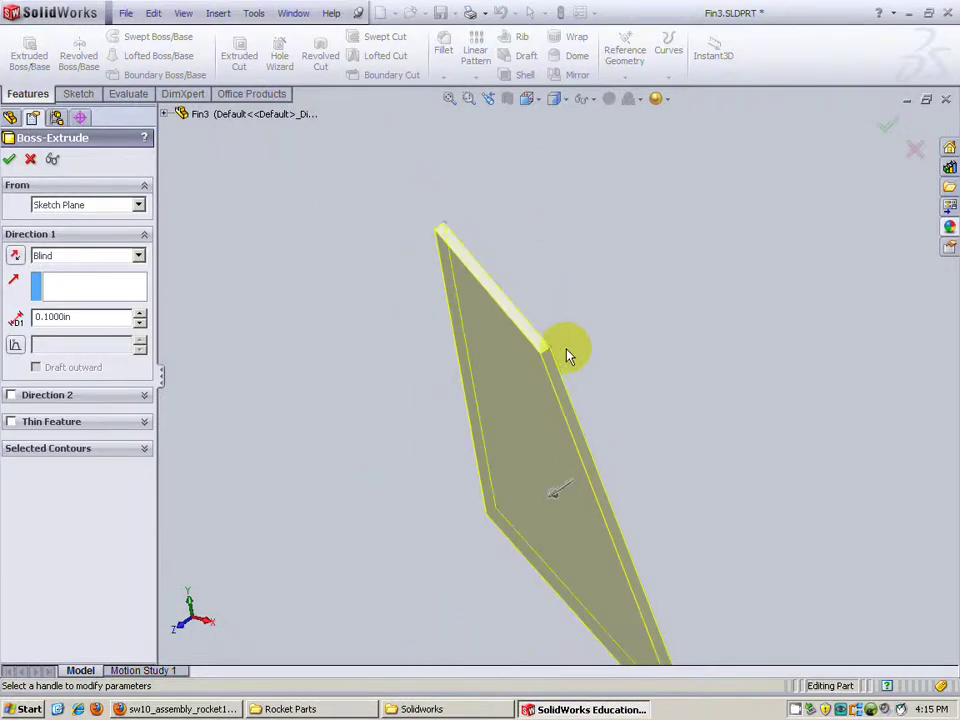
middle_drag(634, 403, 540, 435)
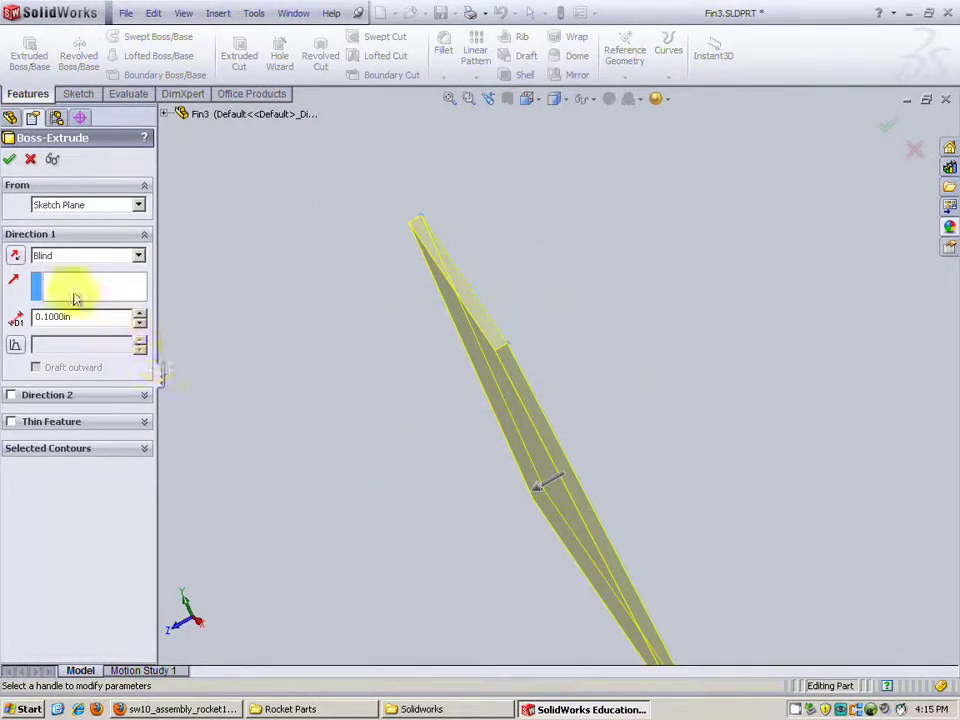
Step: Reverse the extrusion and set it to Mid Plane with 0.03 in depth
click(17, 257)
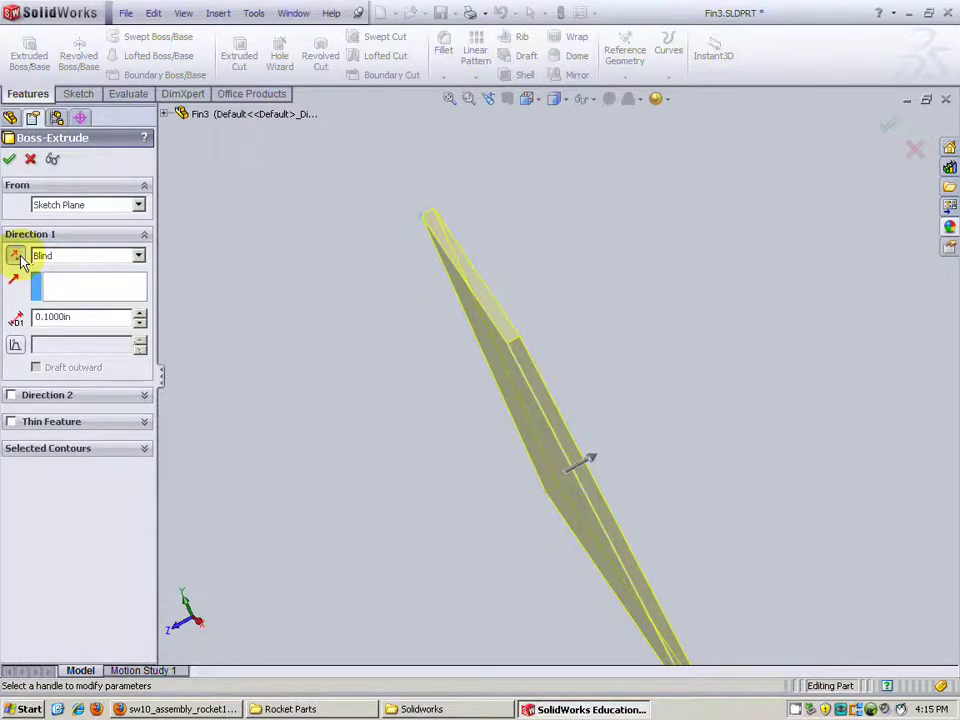
click(43, 257)
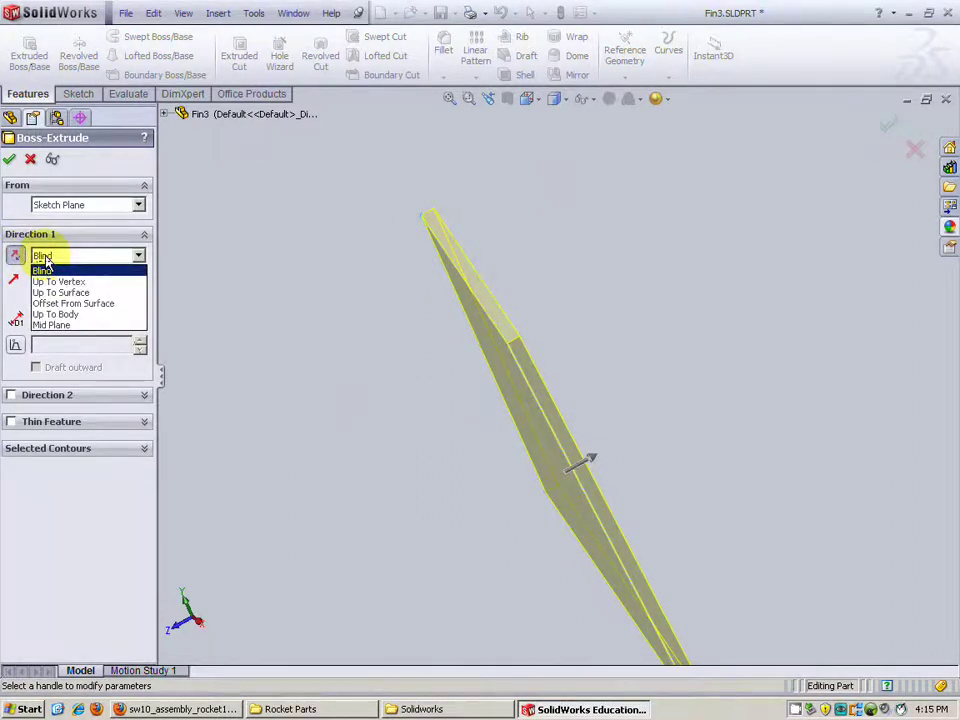
click(60, 326)
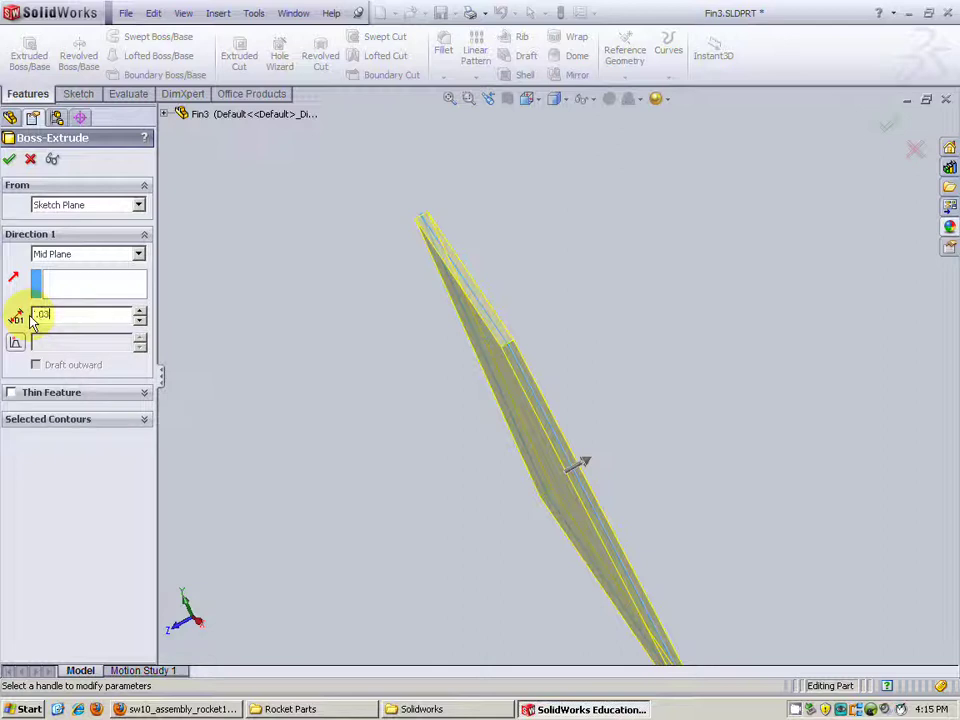
key(Return)
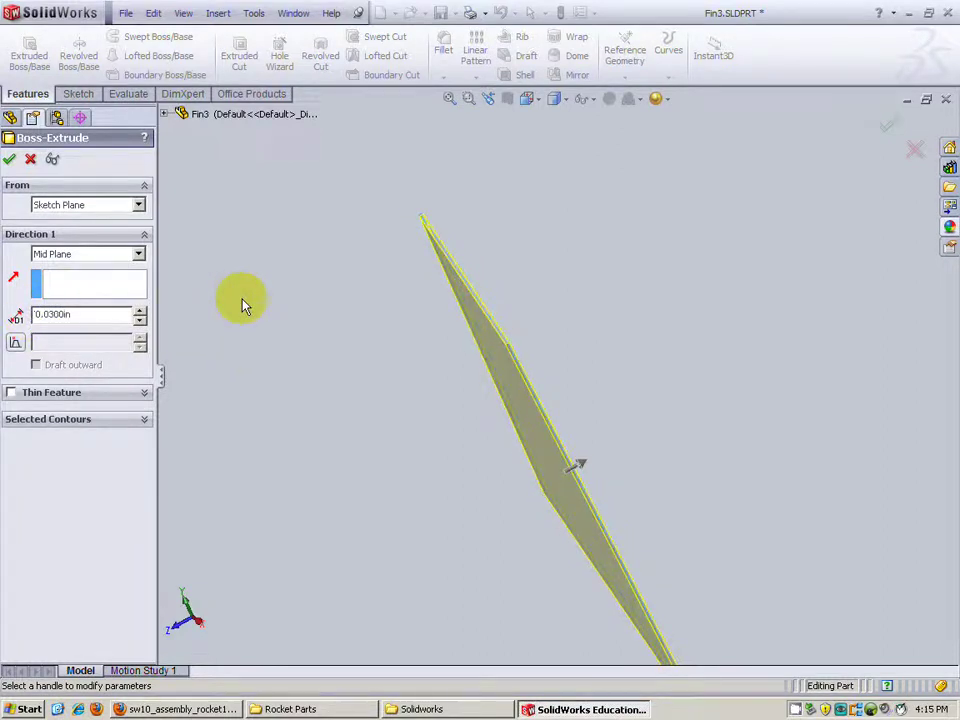
middle_drag(432, 311, 383, 398)
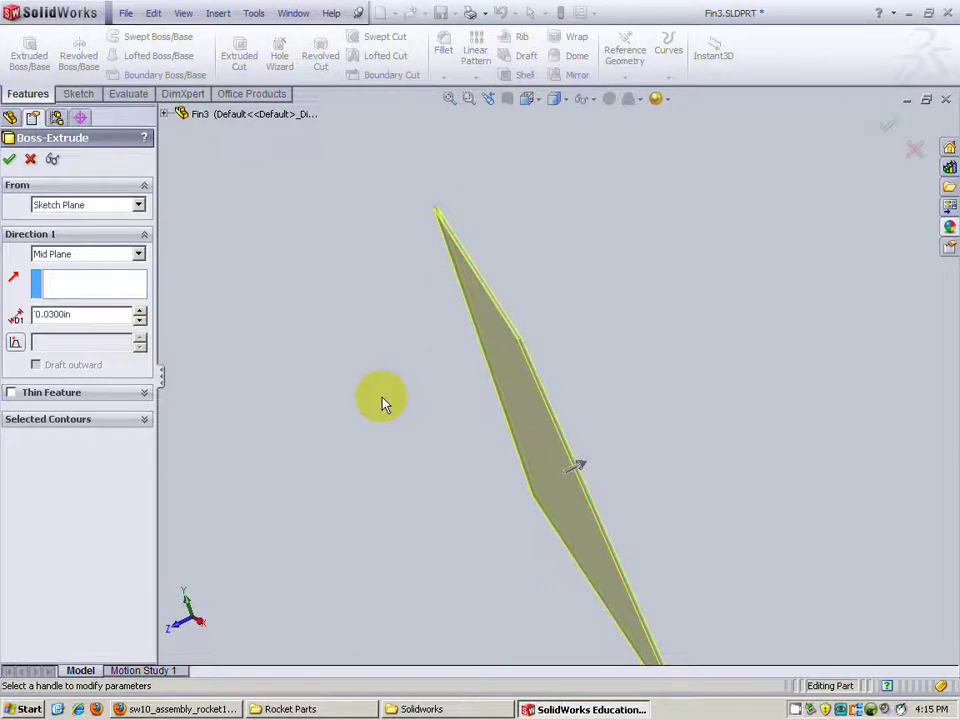
Step: Confirm the extrusion as Boss-Extrude1 and orbit around the finished fin
click(884, 122)
middle_drag(611, 364, 603, 326)
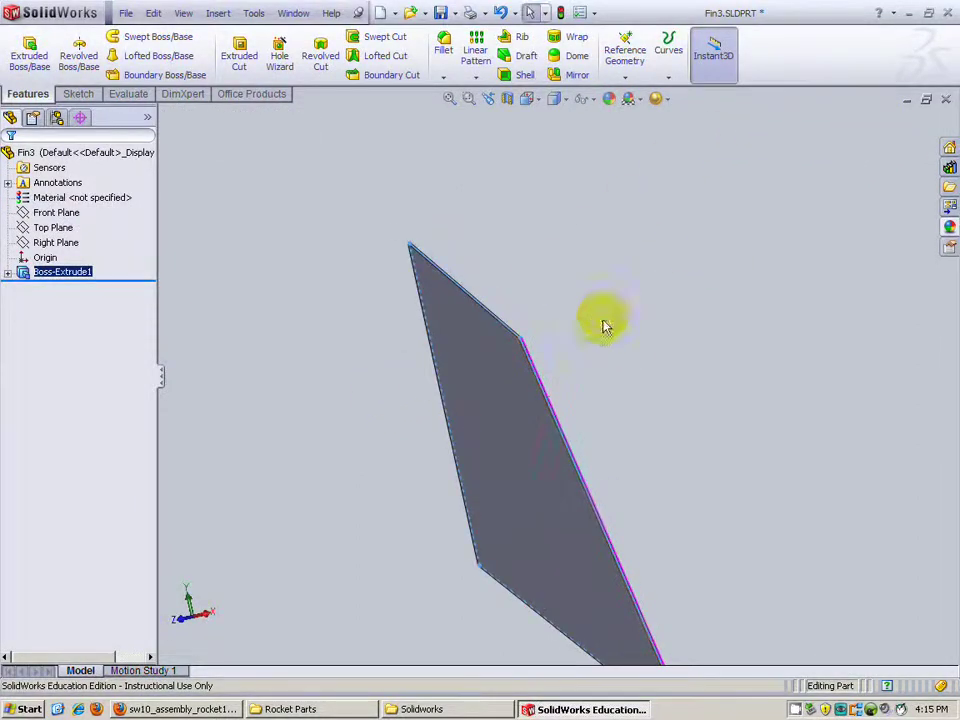
scroll(603, 326, up, 3)
middle_drag(561, 467, 589, 422)
scroll(590, 430, down, 4)
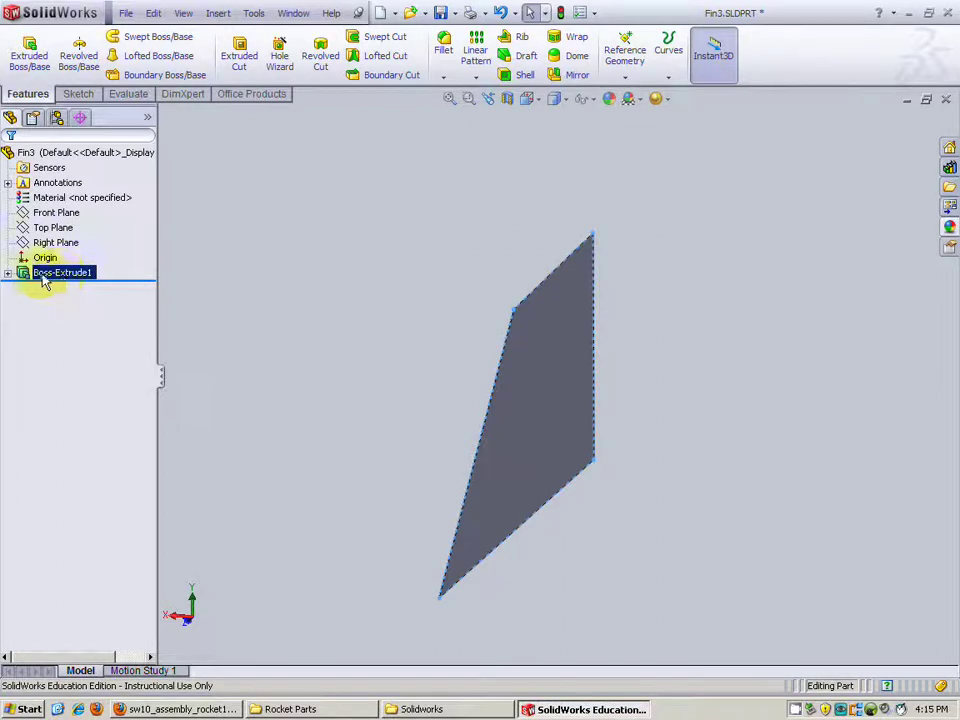
Step: Give the fin a shiny red appearance and save Fin3.SLDPRT
click(608, 99)
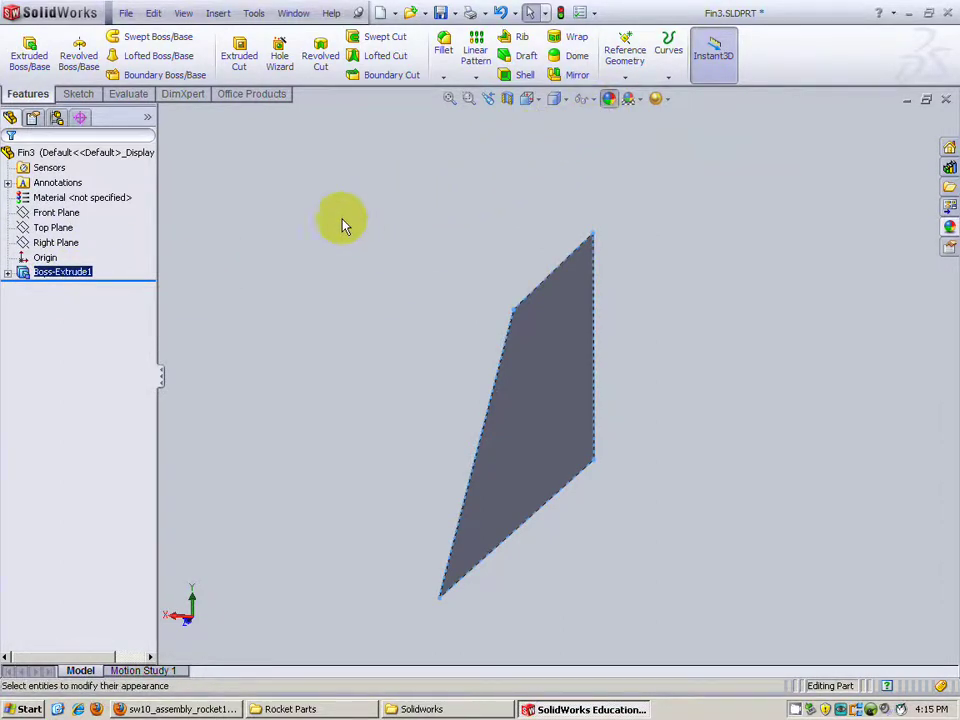
click(60, 420)
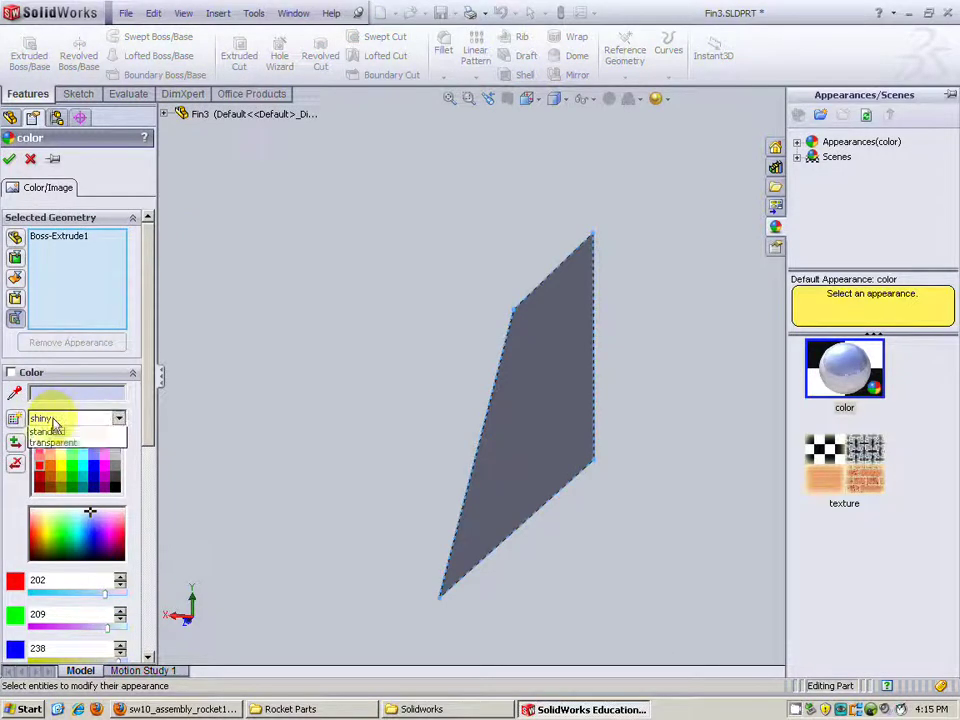
click(45, 444)
click(44, 474)
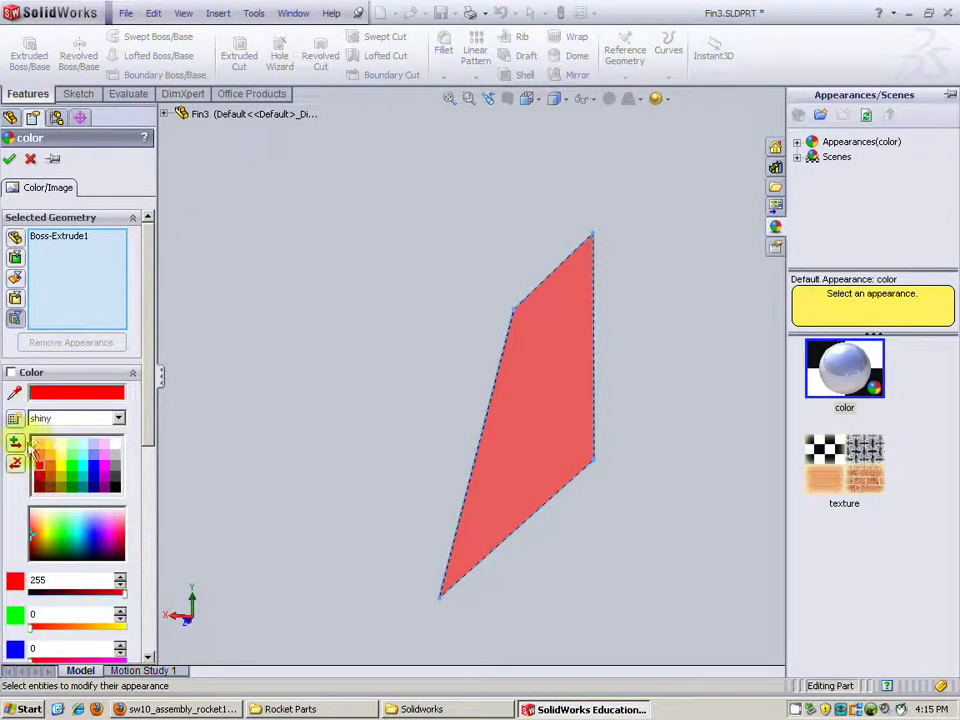
click(9, 159)
middle_drag(323, 390, 336, 437)
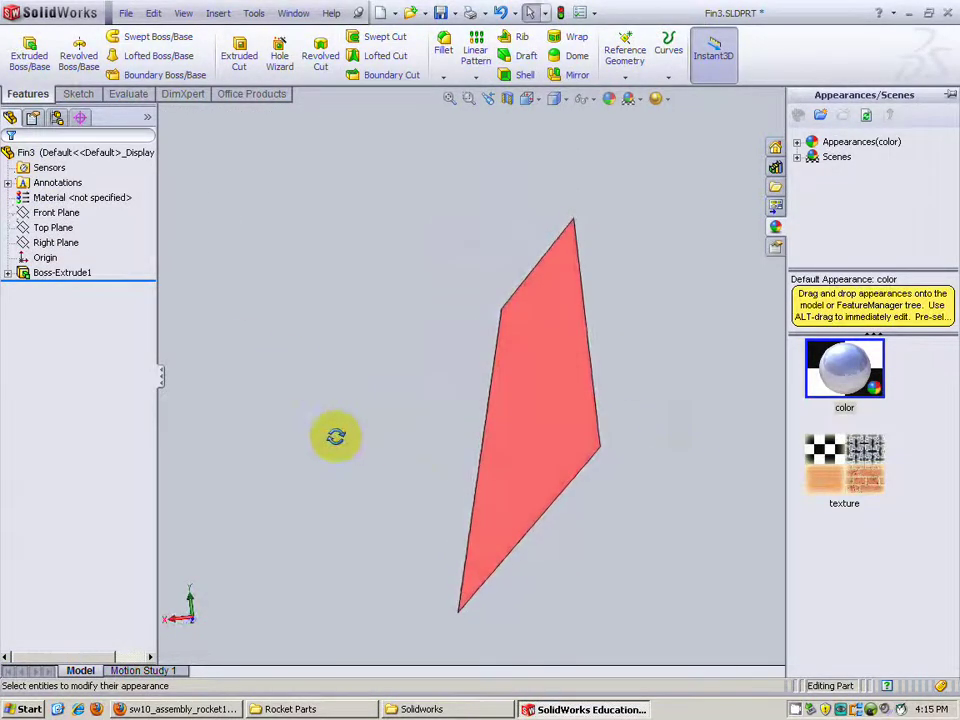
click(440, 14)
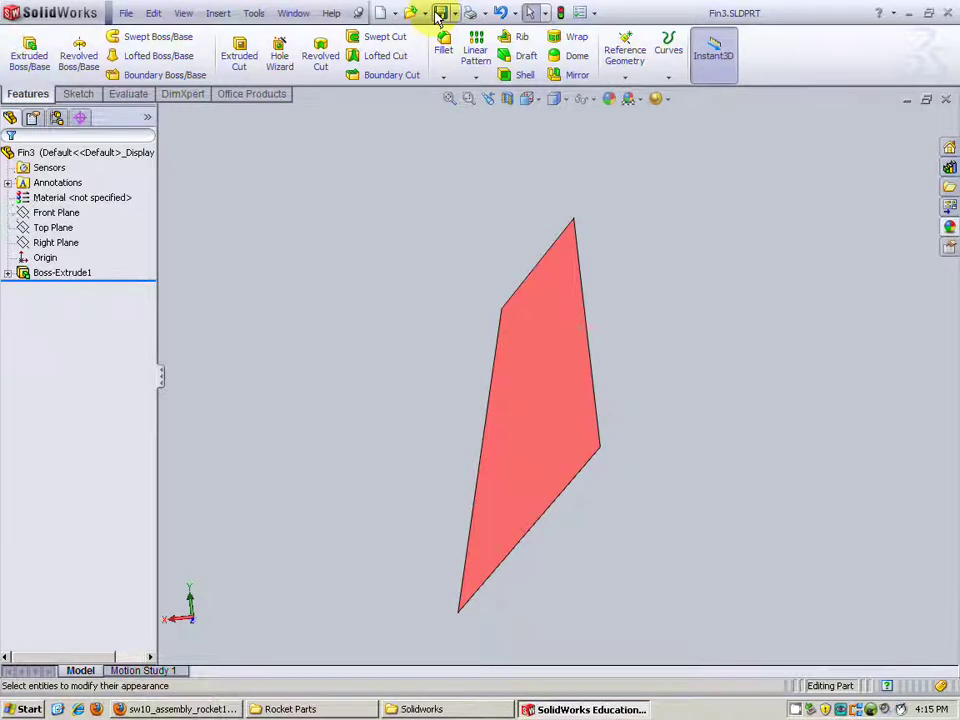